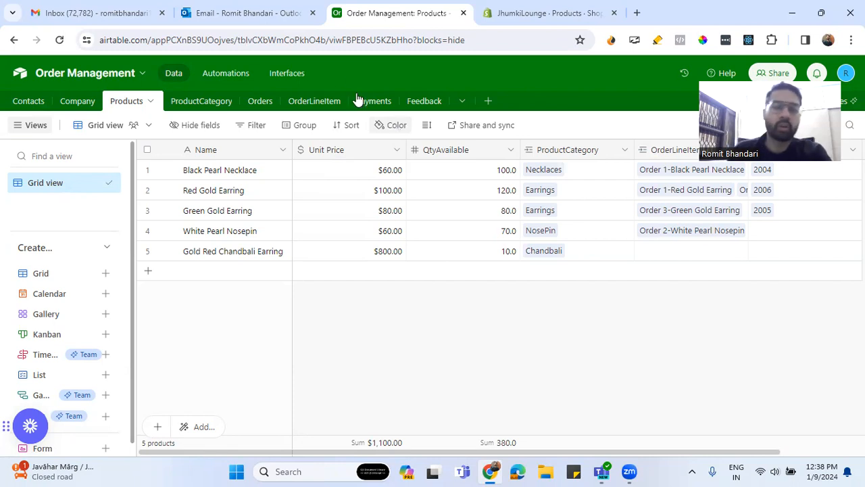
- Look over the Orders and Products tables in the Order Management base, and the store's product list in Shopify
{"action": "left_click", "coordinate": [261, 103]}
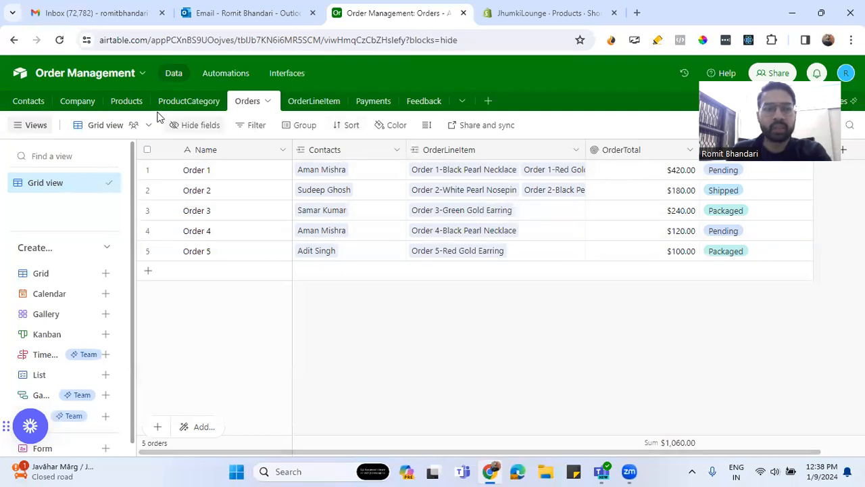
{"action": "left_click", "coordinate": [129, 103]}
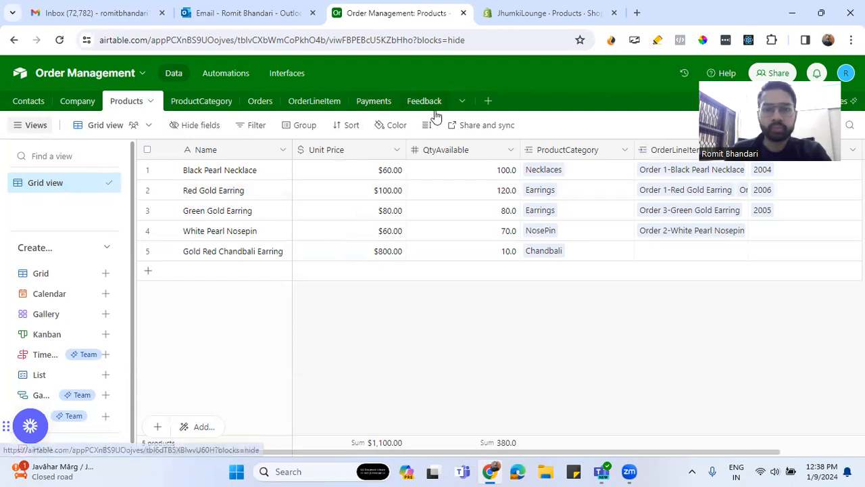
{"action": "left_click", "coordinate": [512, 19]}
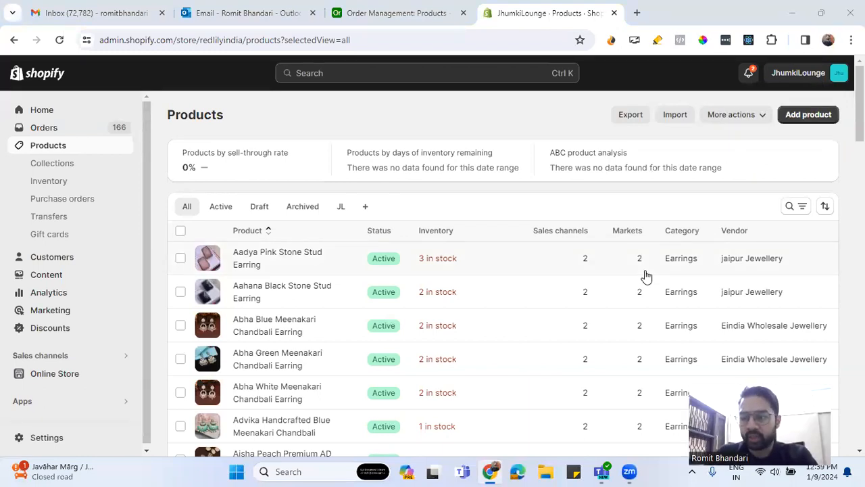
- In Airtable, create a new automation triggered by "When webhook received" and copy its webhook URL
{"action": "left_click", "coordinate": [432, 19]}
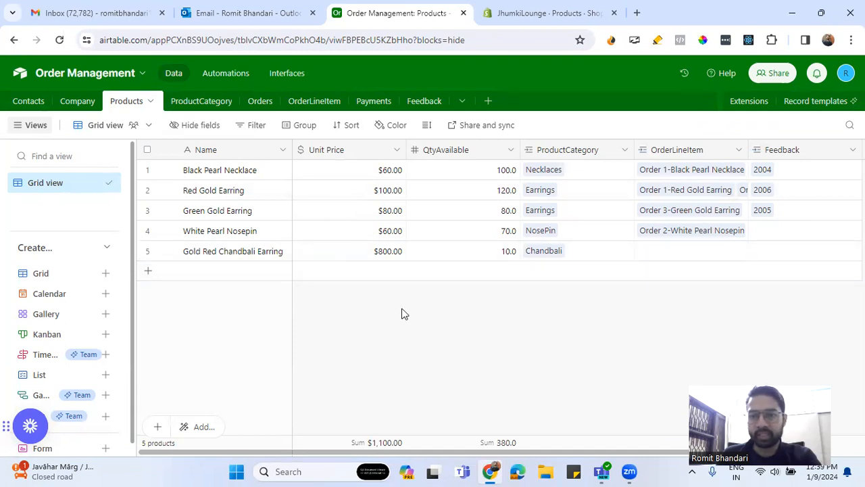
{"action": "left_click", "coordinate": [236, 76]}
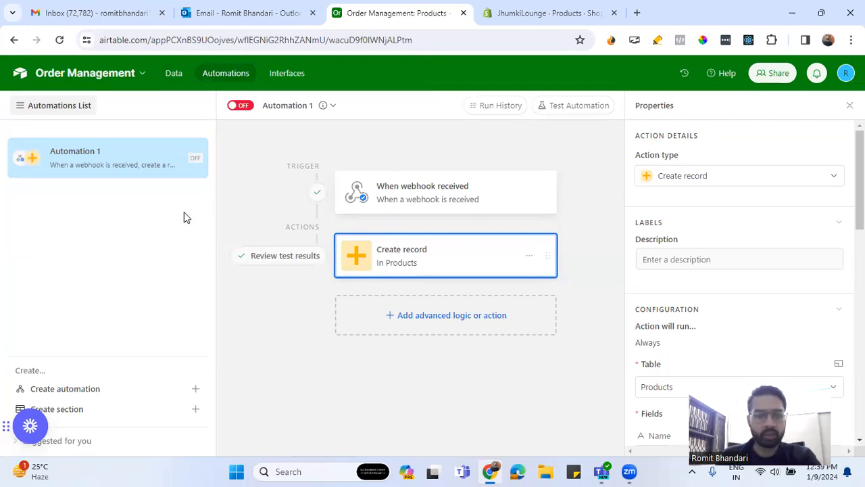
{"action": "left_click", "coordinate": [195, 391]}
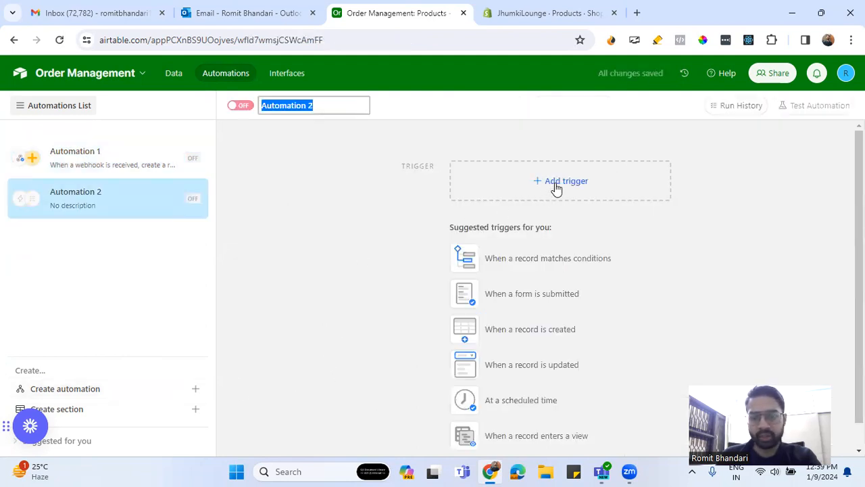
{"action": "left_click", "coordinate": [554, 187]}
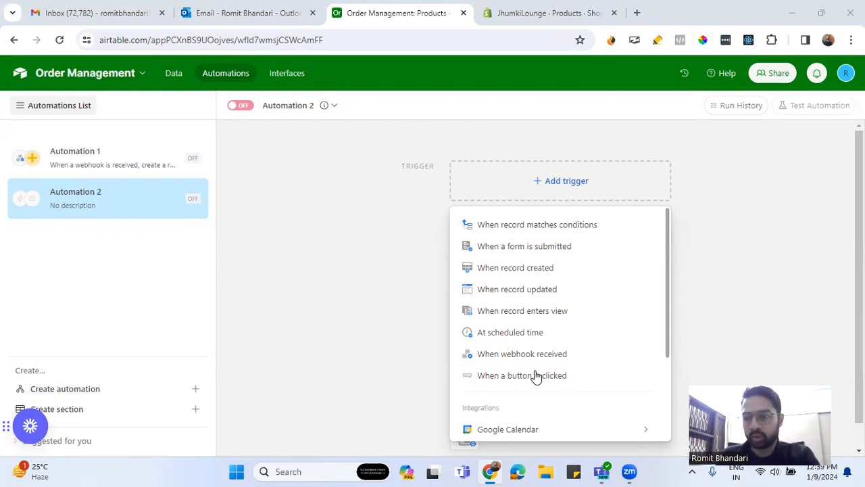
{"action": "scroll", "coordinate": [535, 377], "scroll_direction": "down", "scroll_amount": 3}
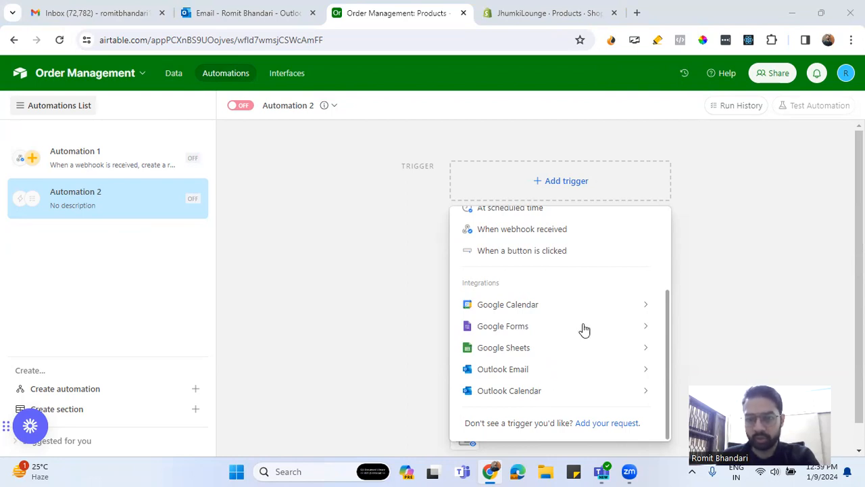
{"action": "scroll", "coordinate": [581, 290], "scroll_direction": "up", "scroll_amount": 1}
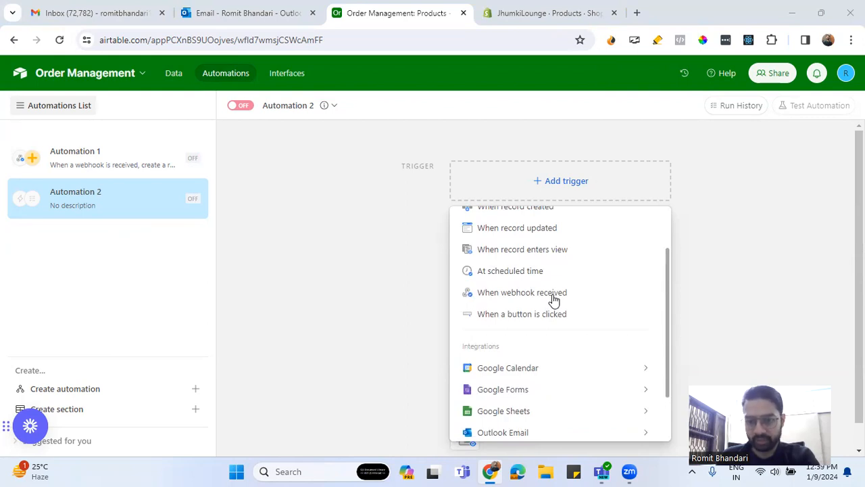
{"action": "left_click", "coordinate": [553, 298]}
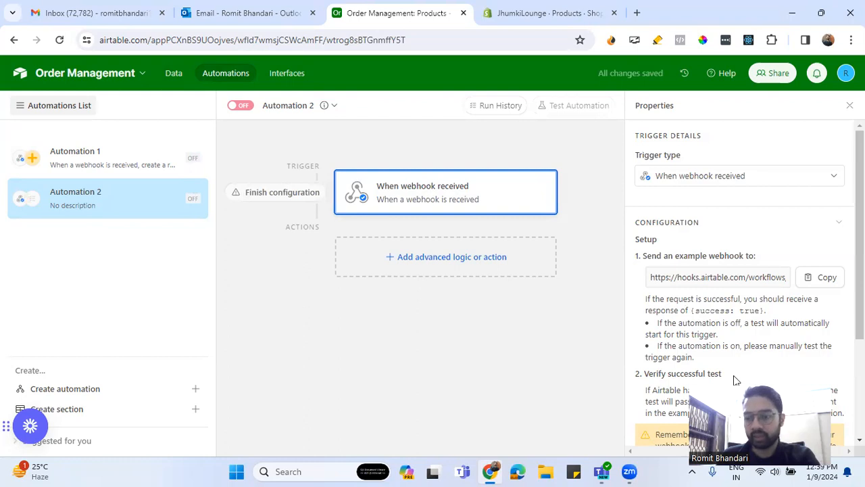
{"action": "left_click", "coordinate": [820, 278]}
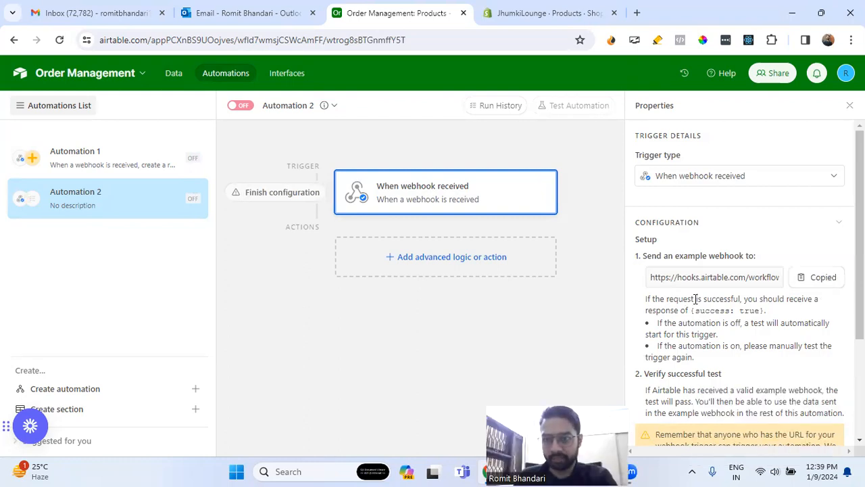
- In Shopify, open the store's notification settings and search for "webh" to reach the Webhooks section
{"action": "left_click", "coordinate": [566, 19]}
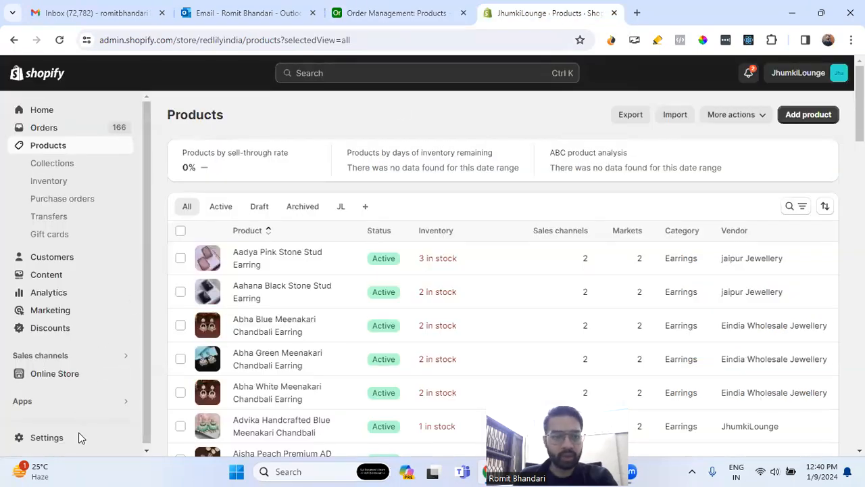
{"action": "left_click", "coordinate": [55, 440]}
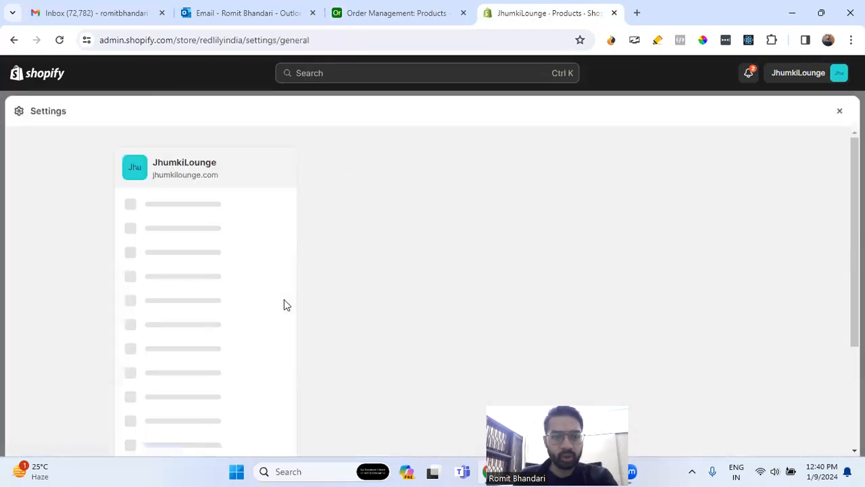
{"action": "scroll", "coordinate": [227, 245], "scroll_direction": "down", "scroll_amount": 2}
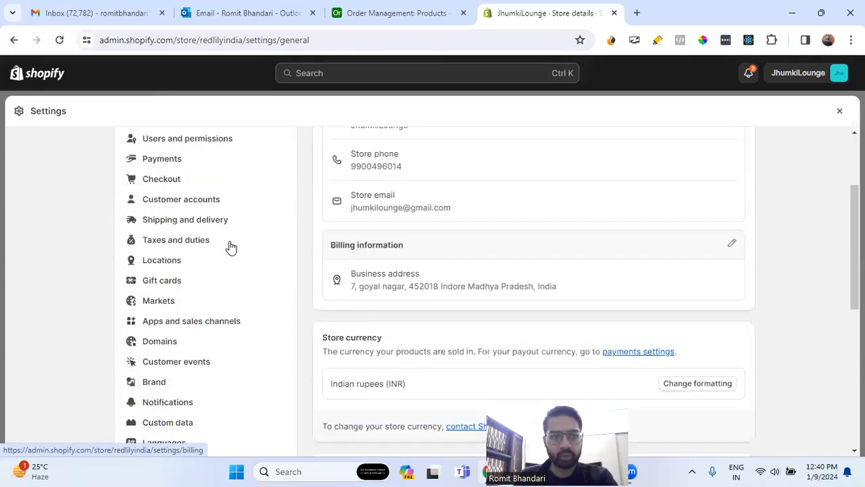
{"action": "scroll", "coordinate": [216, 291], "scroll_direction": "down", "scroll_amount": 2}
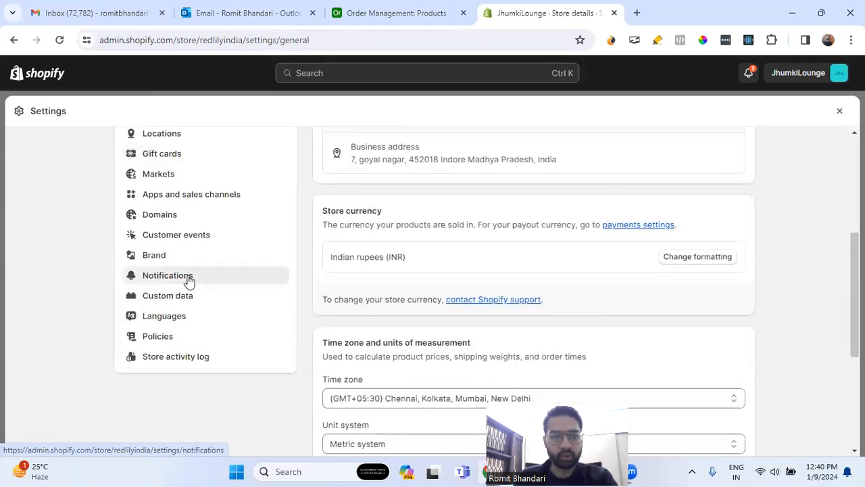
{"action": "left_click", "coordinate": [187, 282]}
{"action": "scroll", "coordinate": [494, 301], "scroll_direction": "down", "scroll_amount": 10}
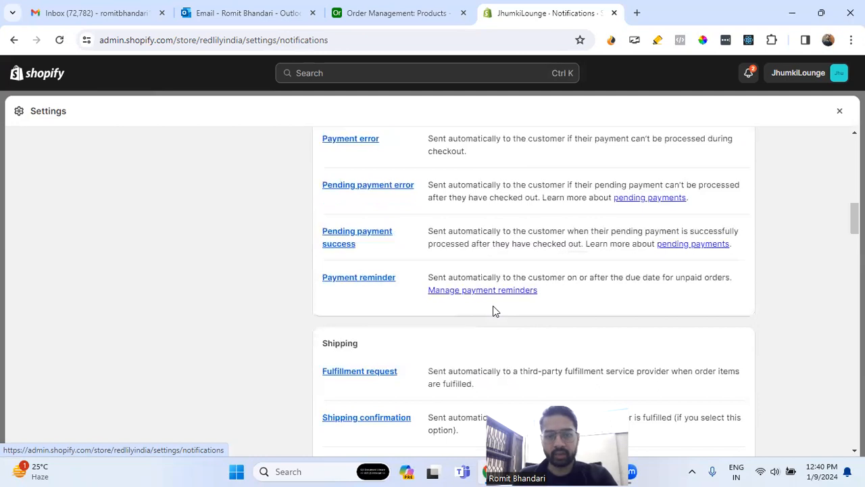
{"action": "key", "text": "ctrl+f"}
{"action": "type", "text": "webh"}
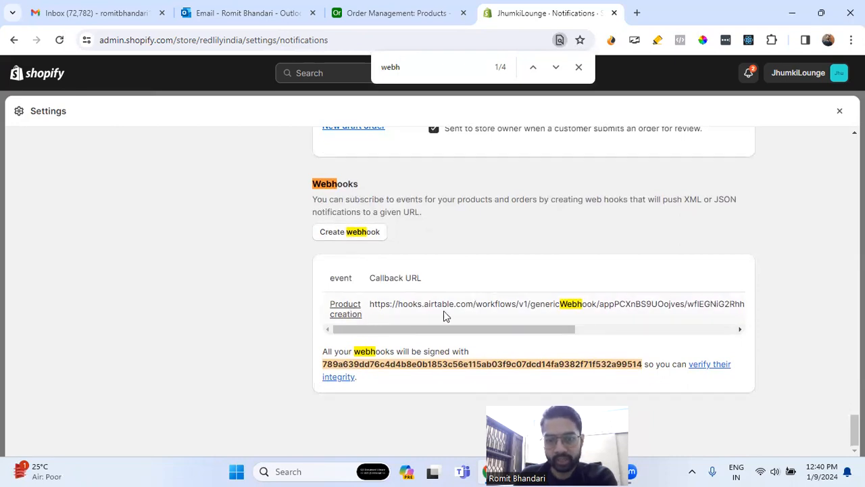
- Delete the existing Product creation webhook that points to the Airtable callback URL
{"action": "left_click_drag", "start_coordinate": [573, 331], "coordinate": [467, 335]}
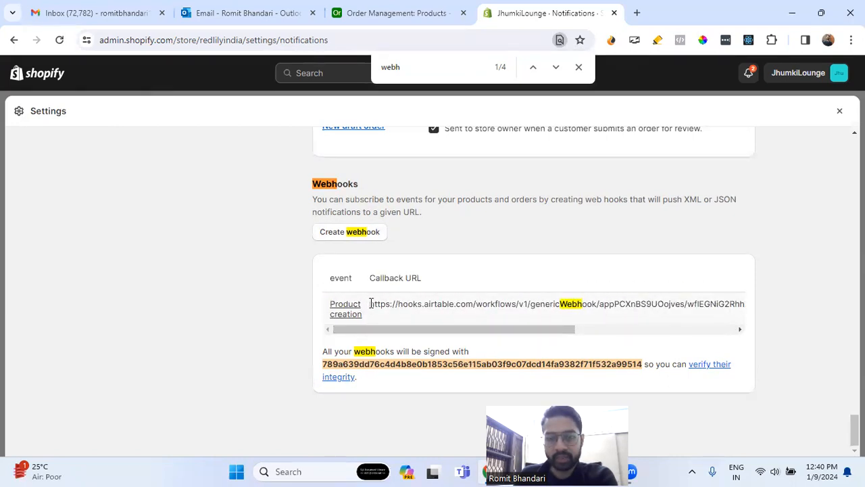
{"action": "left_click_drag", "start_coordinate": [371, 303], "coordinate": [400, 305]}
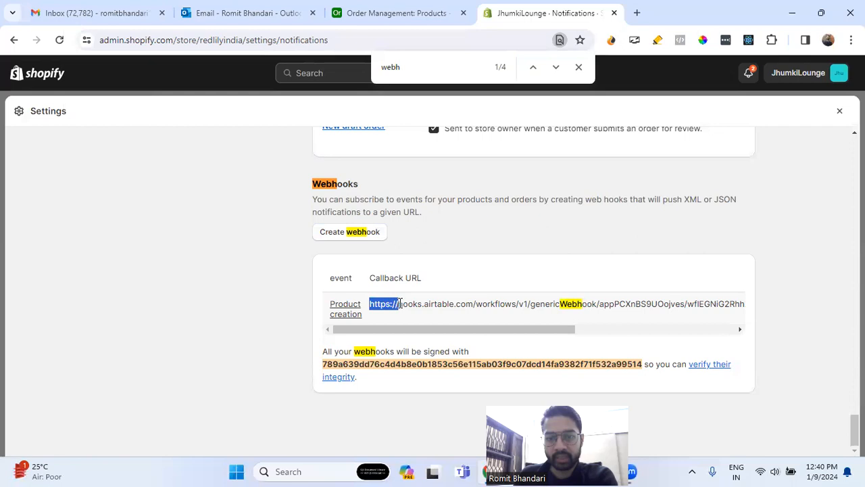
{"action": "left_click", "coordinate": [445, 264]}
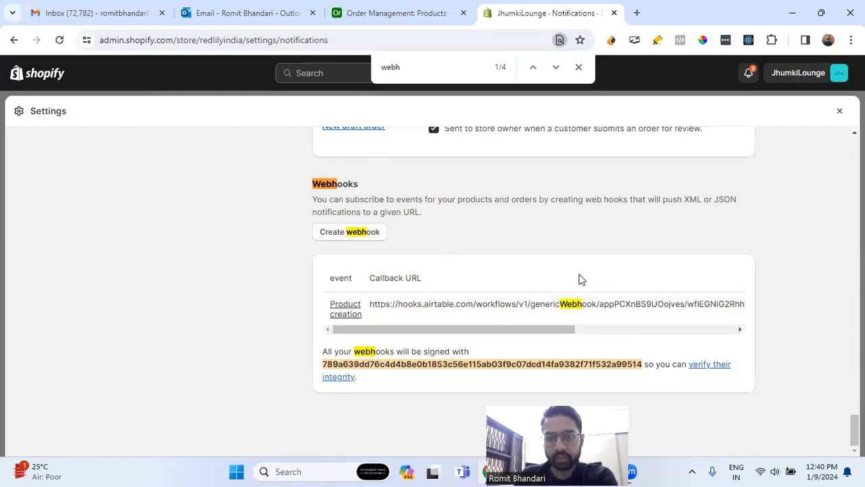
{"action": "left_click_drag", "start_coordinate": [570, 329], "coordinate": [728, 329]}
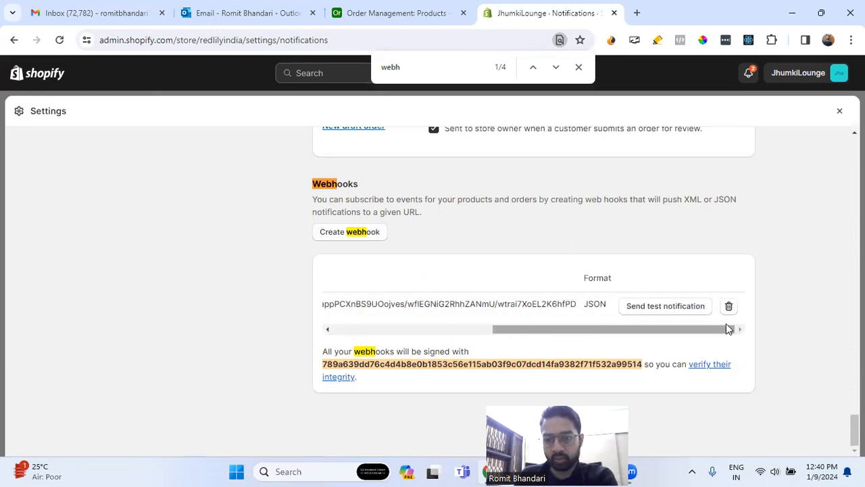
{"action": "left_click", "coordinate": [729, 306]}
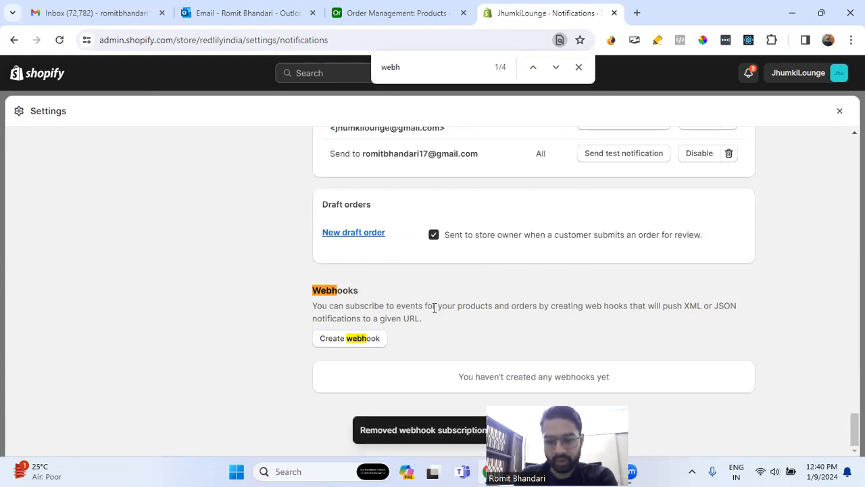
- Start a new webhook and set its event to Product creation, keeping the JSON format
{"action": "left_click", "coordinate": [356, 340]}
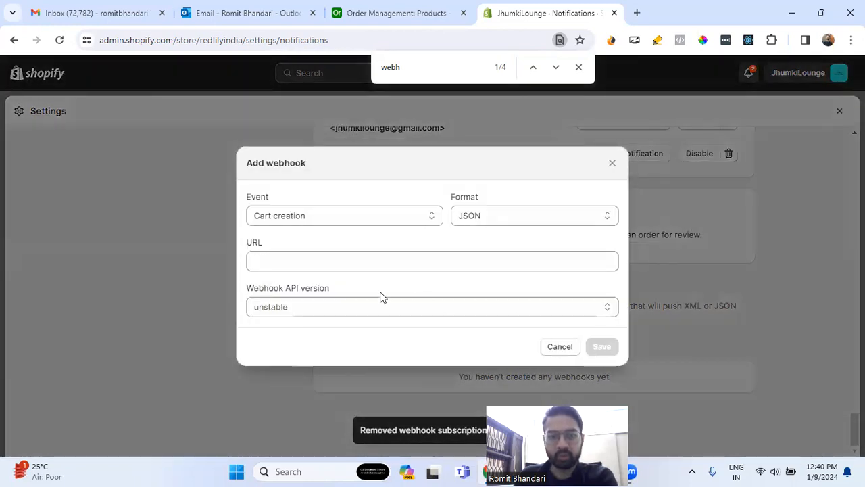
{"action": "left_click", "coordinate": [349, 220]}
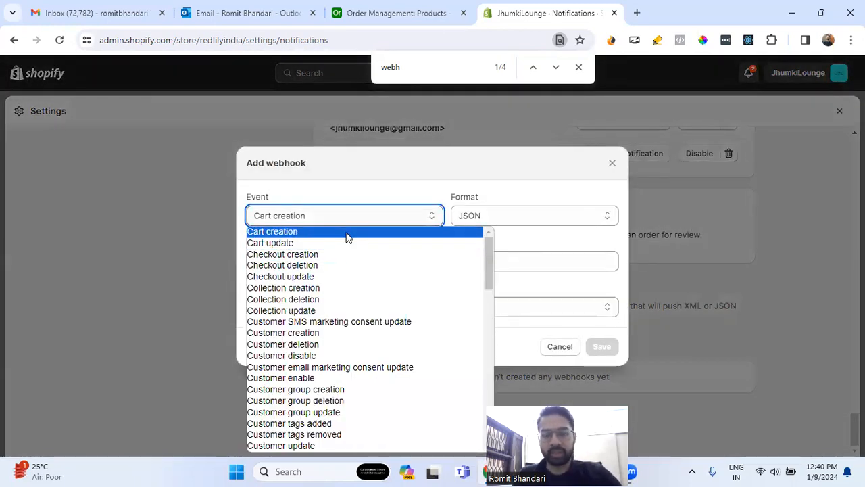
{"action": "scroll", "coordinate": [344, 233], "scroll_direction": "down", "scroll_amount": 10}
{"action": "scroll", "coordinate": [342, 329], "scroll_direction": "up", "scroll_amount": 10}
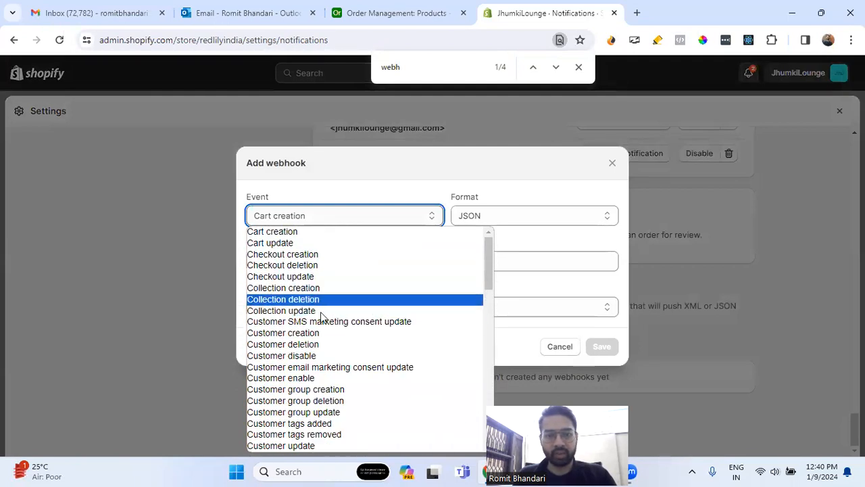
{"action": "scroll", "coordinate": [332, 321], "scroll_direction": "down", "scroll_amount": 8}
{"action": "scroll", "coordinate": [323, 325], "scroll_direction": "down", "scroll_amount": 5}
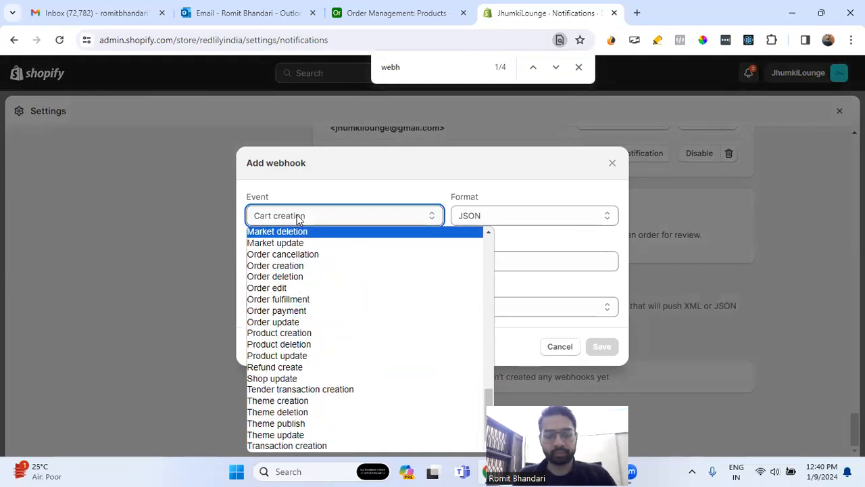
{"action": "left_click", "coordinate": [302, 334]}
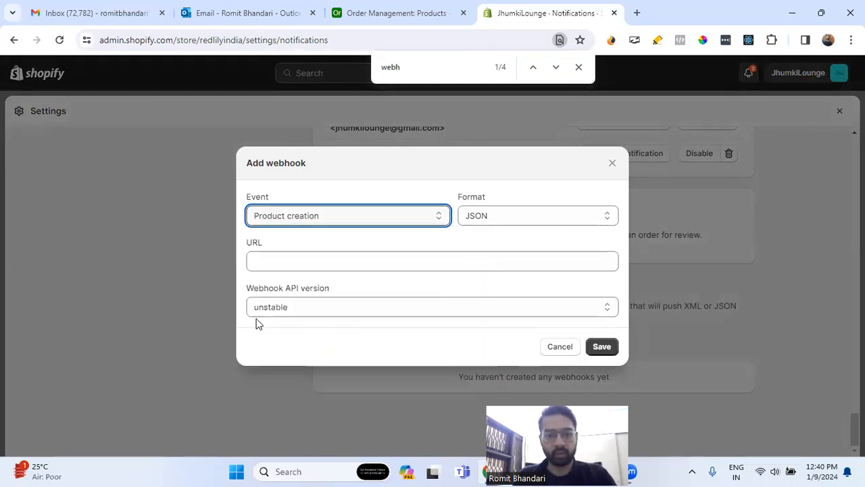
{"action": "left_click", "coordinate": [454, 262]}
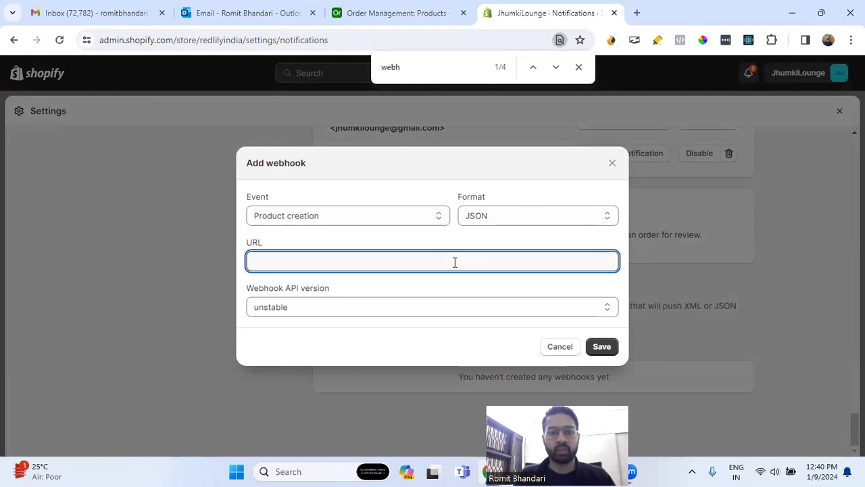
- Copy the Automation 2 webhook URL from Airtable into the new Shopify webhook's URL and save the webhook
{"action": "left_click", "coordinate": [394, 13]}
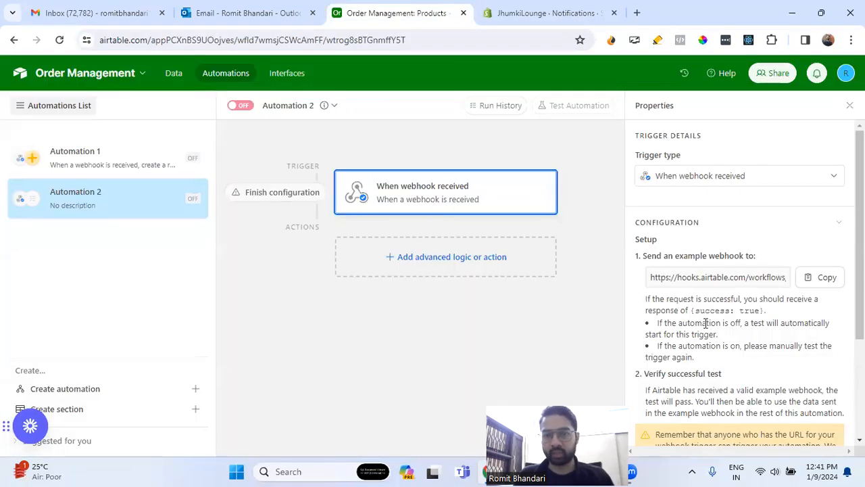
{"action": "scroll", "coordinate": [672, 234], "scroll_direction": "down", "scroll_amount": 1}
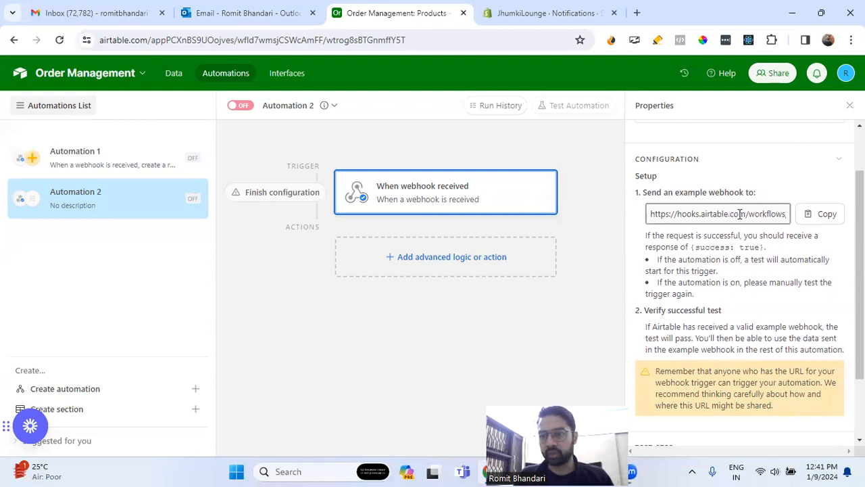
{"action": "left_click", "coordinate": [823, 218]}
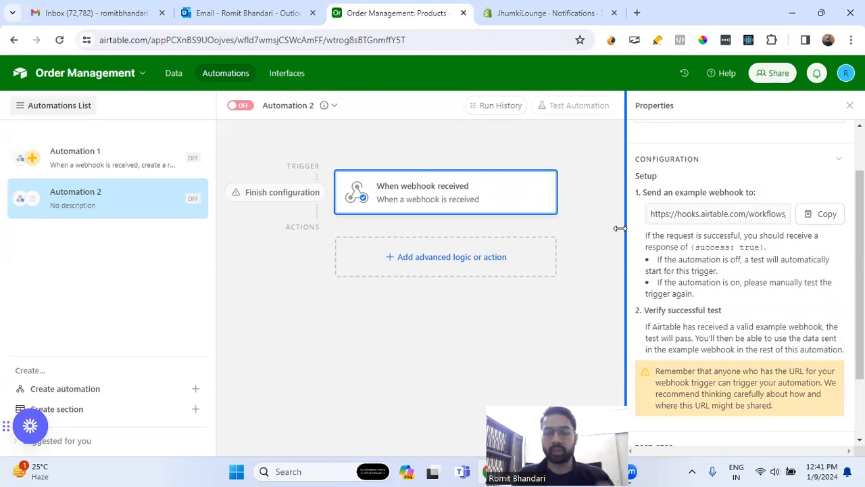
{"action": "left_click", "coordinate": [540, 13]}
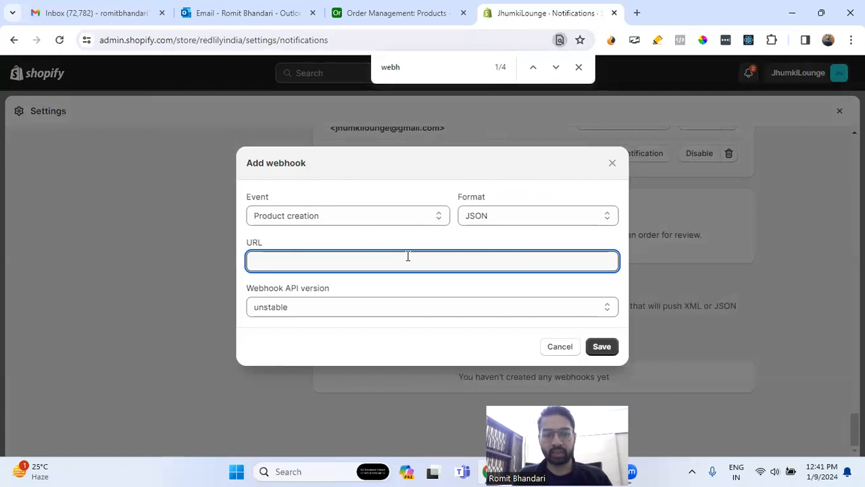
{"action": "key", "text": "ctrl+v"}
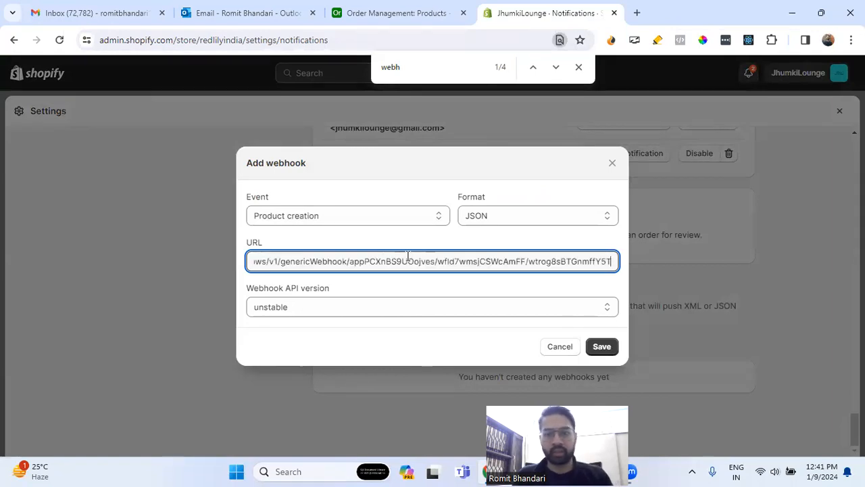
{"action": "left_click", "coordinate": [599, 347]}
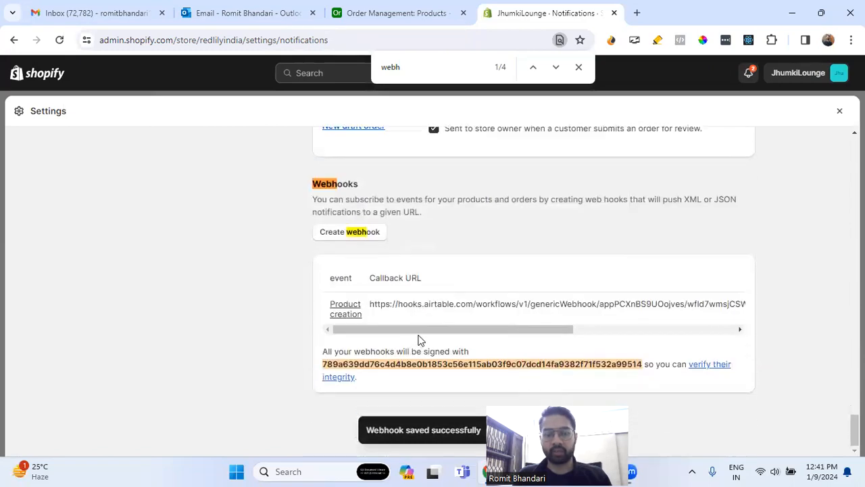
{"action": "left_click_drag", "start_coordinate": [421, 335], "coordinate": [313, 340]}
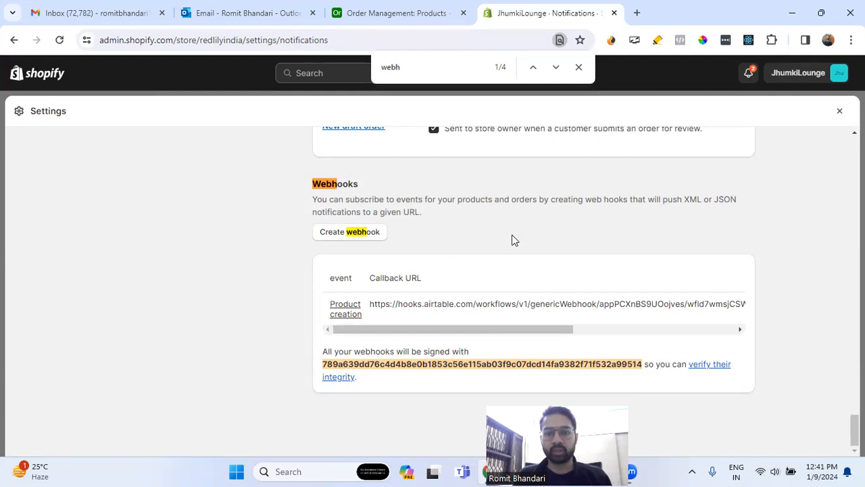
- Leave the store settings and start a new product titled "Blue Gold Chandbali Earring"
{"action": "left_click", "coordinate": [839, 111]}
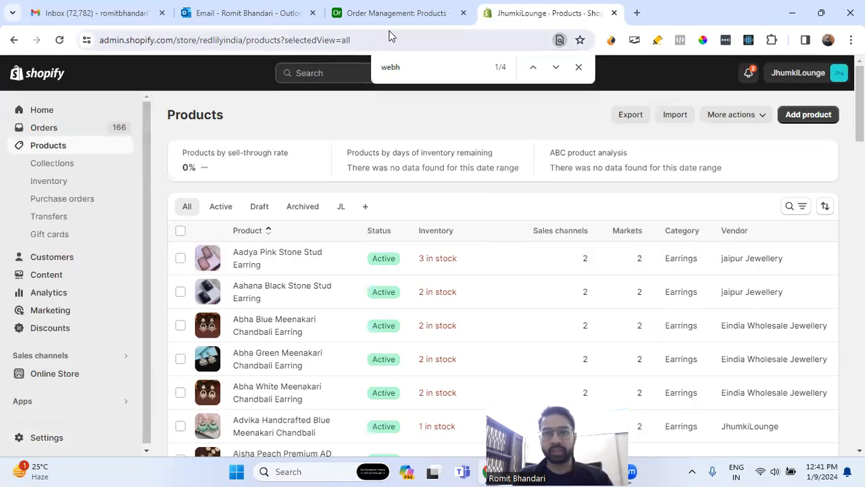
{"action": "left_click", "coordinate": [806, 118]}
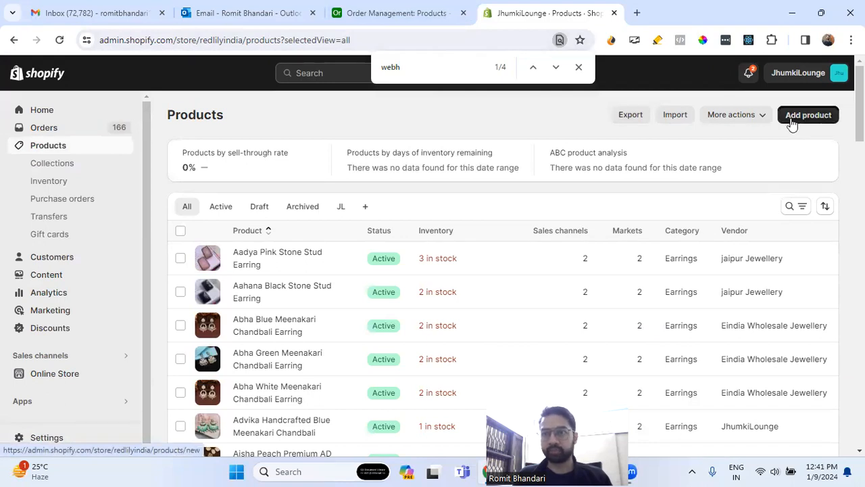
{"action": "left_click", "coordinate": [332, 174]}
{"action": "type", "text": "Re"}
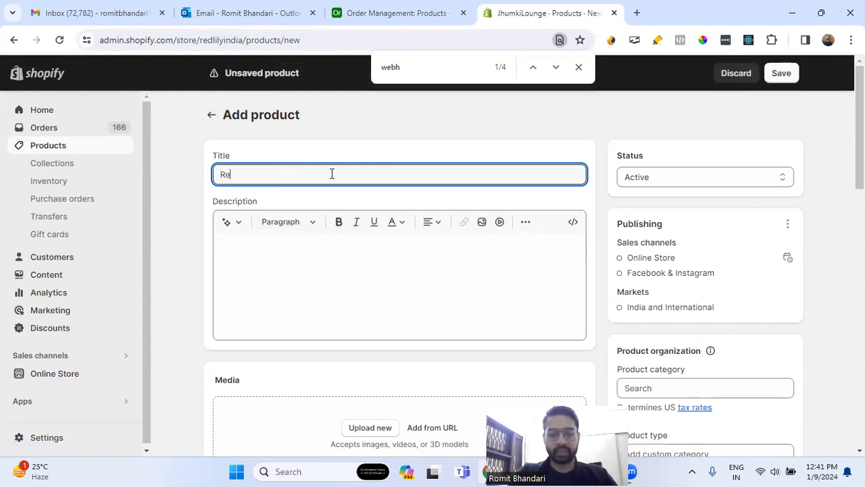
{"action": "key", "text": "BackSpace"}
{"action": "type", "text": "Blue Gold Chandbali"}
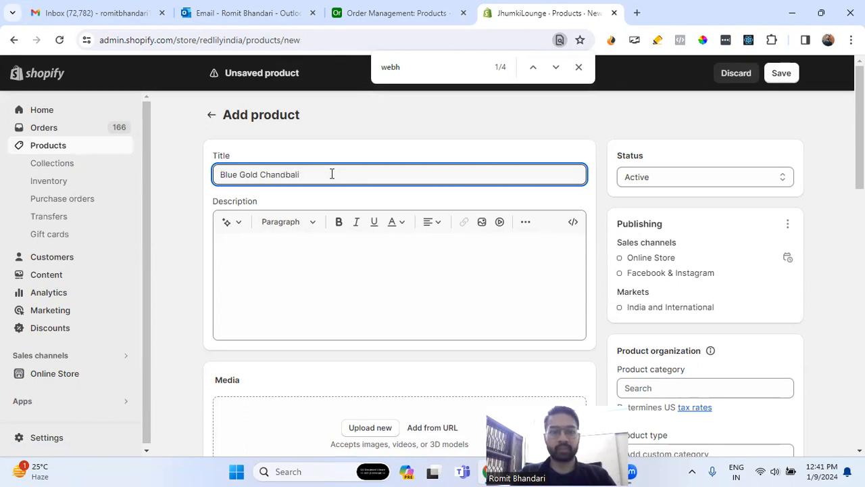
{"action": "key", "text": "Tab"}
{"action": "left_click", "coordinate": [337, 172]}
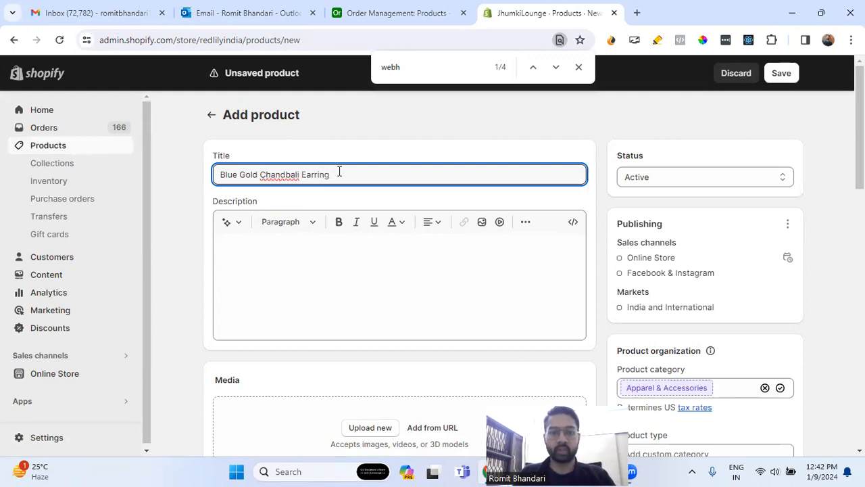
- Copy the product title "Blue Gold Chandbali Earring" into the product description
{"action": "key", "text": "ctrl+a"}
{"action": "left_click", "coordinate": [298, 261]}
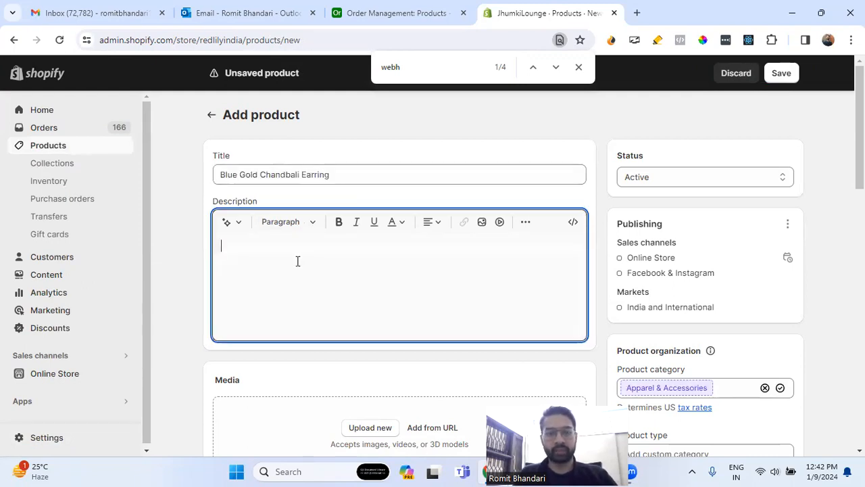
{"action": "key", "text": "ctrl+v"}
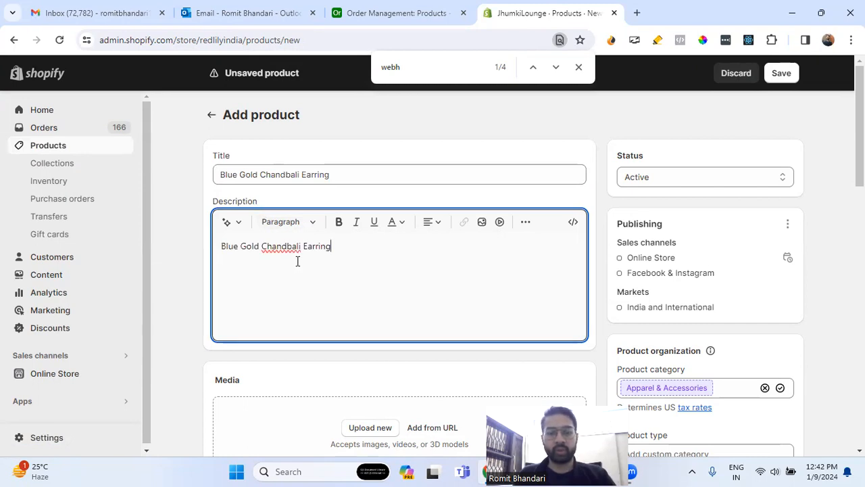
- Set the product's price to 500, cost per item to 300 and compare-at price to 800
{"action": "scroll", "coordinate": [405, 191], "scroll_direction": "down", "scroll_amount": 4}
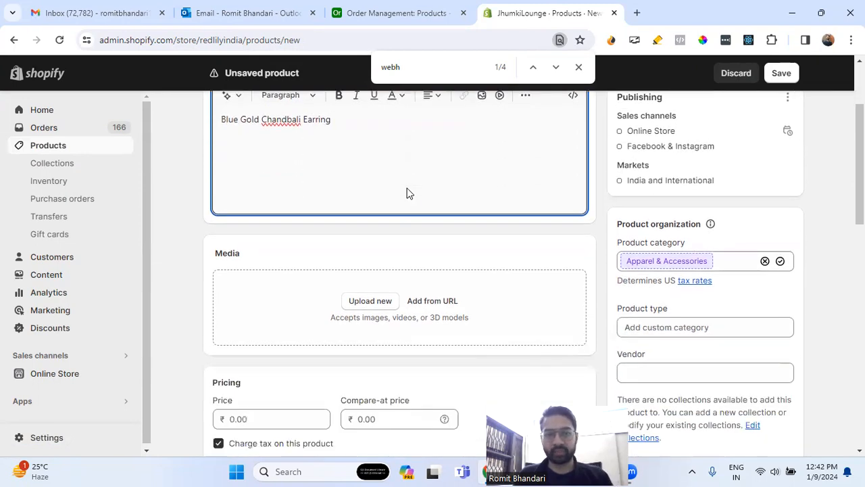
{"action": "left_click", "coordinate": [279, 292]}
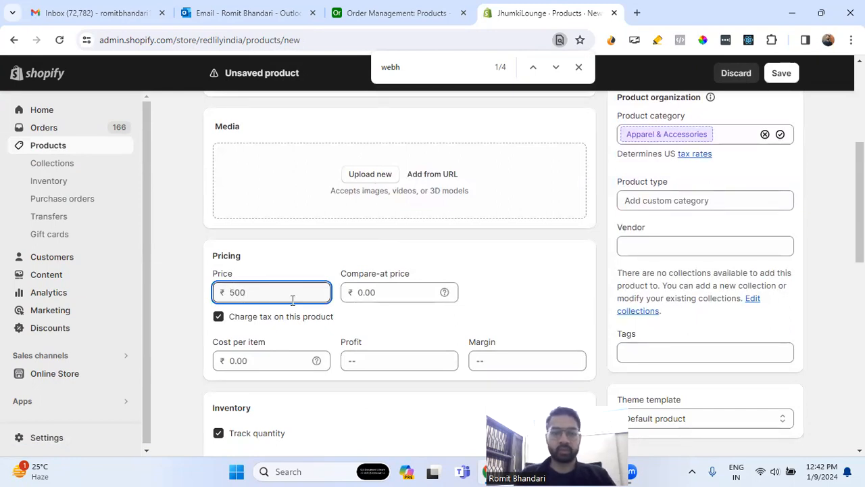
{"action": "left_click", "coordinate": [269, 359]}
{"action": "type", "text": "300"}
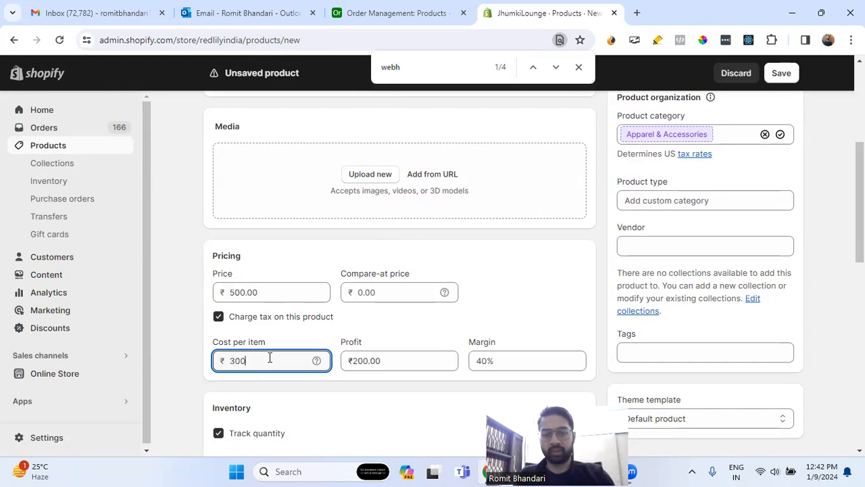
{"action": "left_click", "coordinate": [382, 295]}
{"action": "type", "text": "800"}
{"action": "left_click", "coordinate": [406, 332]}
- Enter the product's stock quantity for the Eindia Wholesale Jewellery location
{"action": "scroll", "coordinate": [408, 332], "scroll_direction": "down", "scroll_amount": 4}
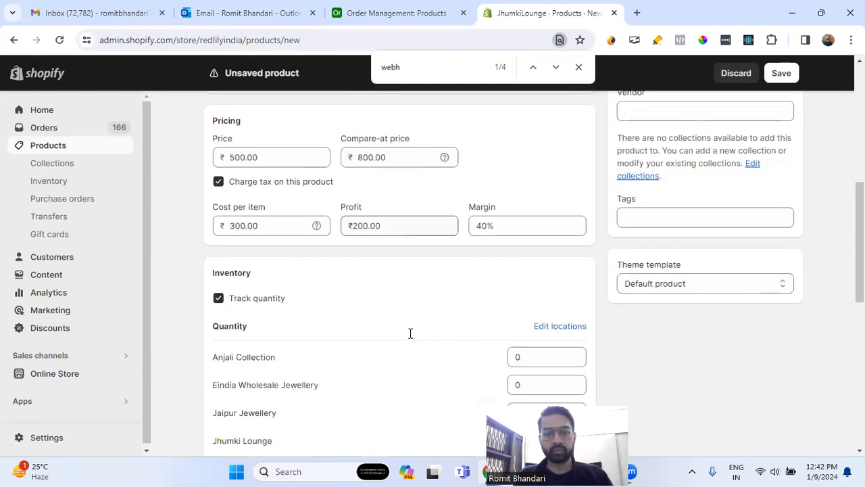
{"action": "double_click", "coordinate": [525, 267]}
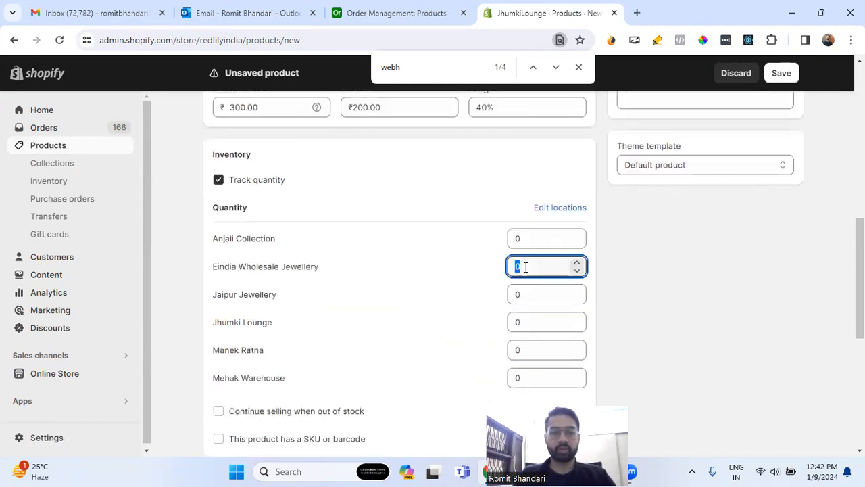
{"action": "left_click", "coordinate": [446, 267]}
{"action": "scroll", "coordinate": [445, 270], "scroll_direction": "down", "scroll_amount": 5}
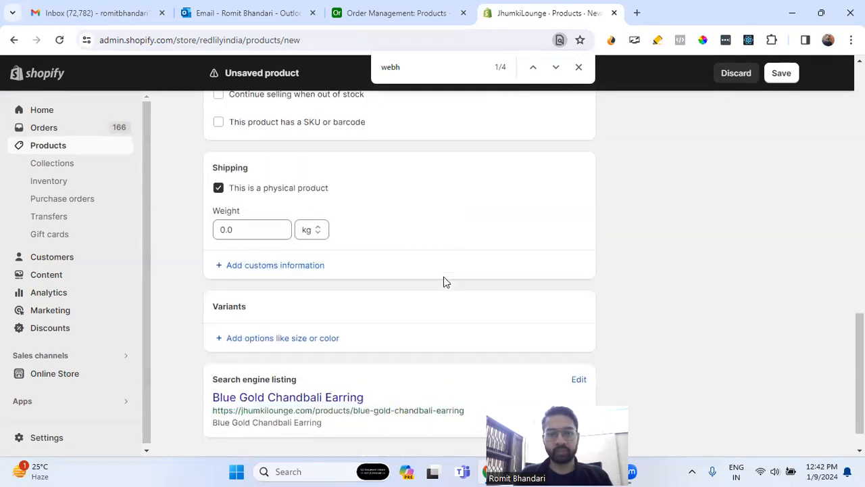
{"action": "scroll", "coordinate": [446, 279], "scroll_direction": "up", "scroll_amount": 15}
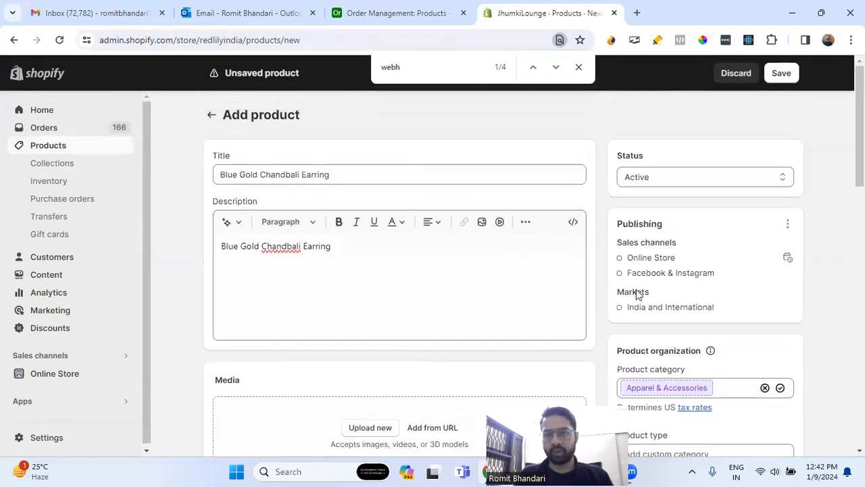
- Set the product type to Chandbali and choose Eindia Wholesale Jewellery as the vendor
{"action": "scroll", "coordinate": [634, 292], "scroll_direction": "down", "scroll_amount": 3}
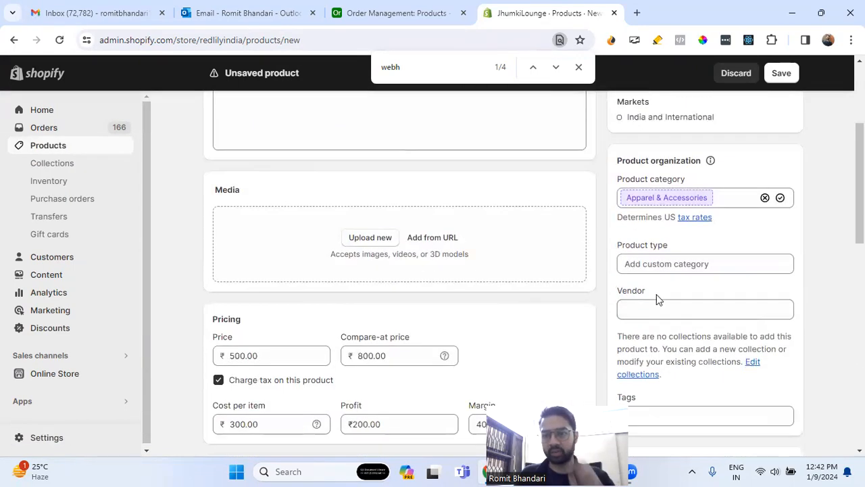
{"action": "left_click", "coordinate": [679, 263]}
{"action": "left_click", "coordinate": [652, 315]}
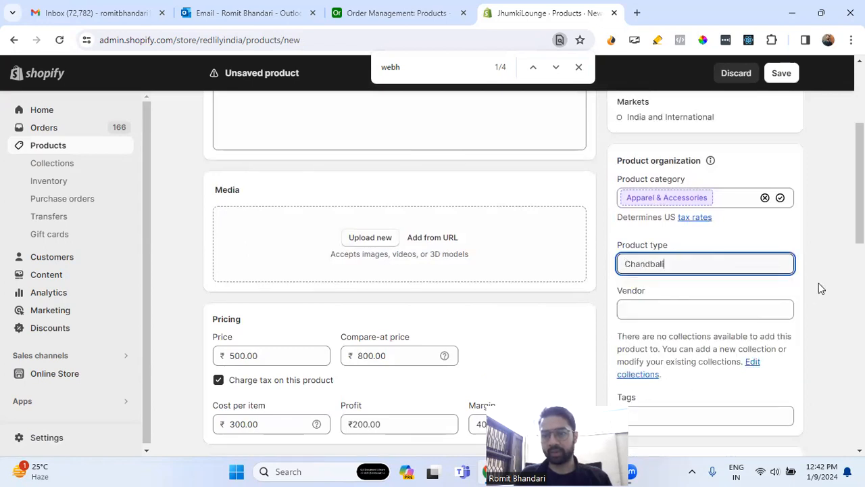
{"action": "scroll", "coordinate": [821, 287], "scroll_direction": "down", "scroll_amount": 2}
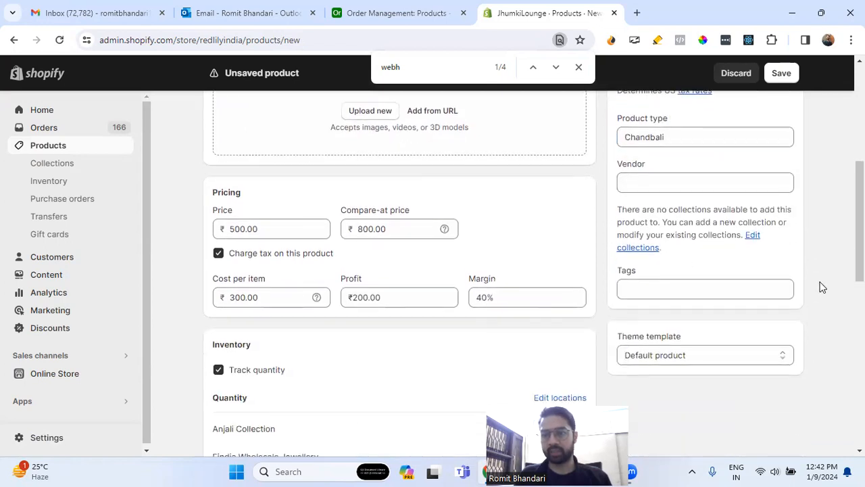
{"action": "left_click", "coordinate": [691, 184]}
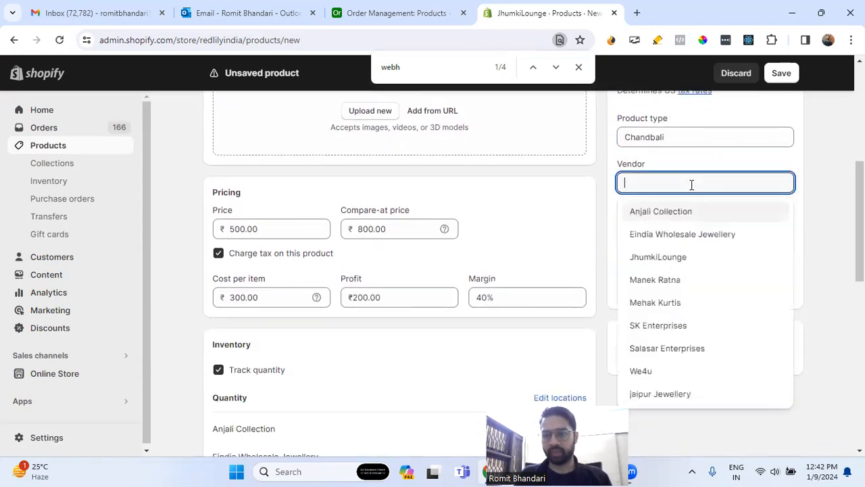
{"action": "left_click", "coordinate": [679, 236]}
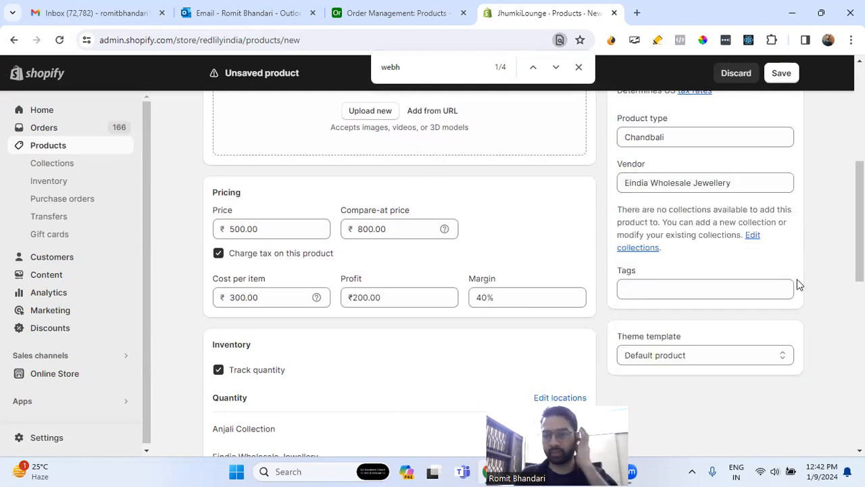
- Save the new Blue Gold Chandbali Earring product with its status kept as Active
{"action": "scroll", "coordinate": [797, 282], "scroll_direction": "down", "scroll_amount": 5}
{"action": "scroll", "coordinate": [798, 280], "scroll_direction": "up", "scroll_amount": 10}
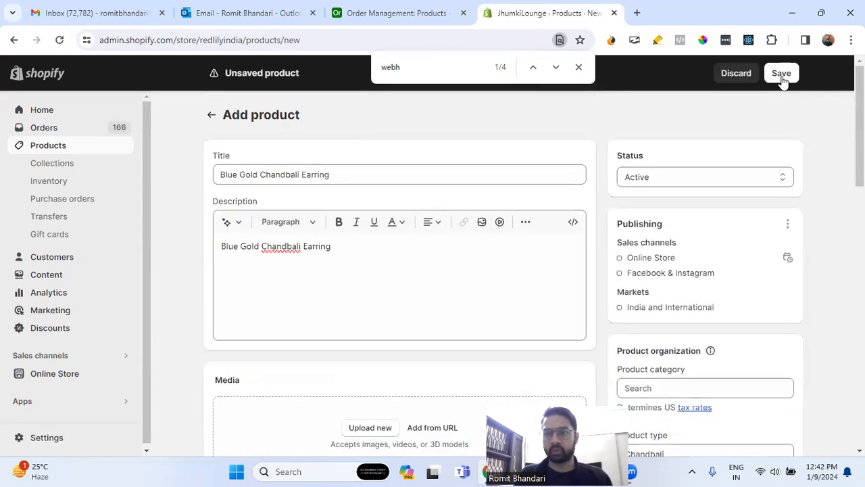
{"action": "left_click", "coordinate": [782, 74]}
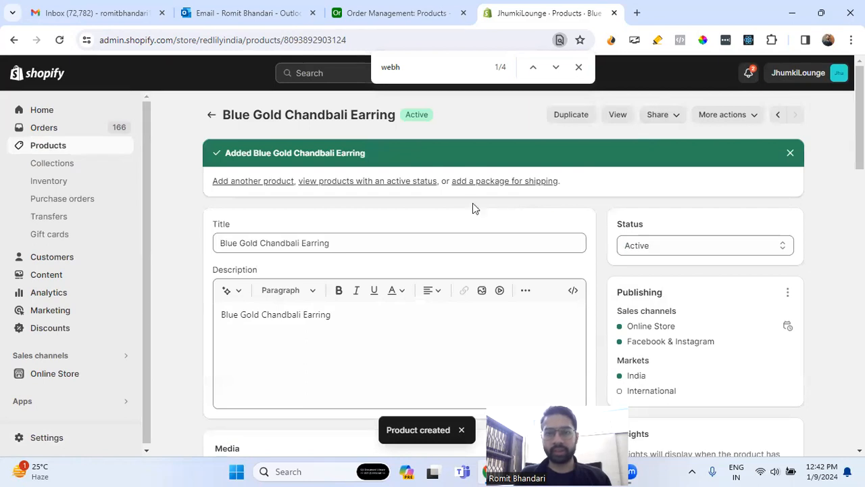
- Switch to the Order Management base in Airtable and test Automation 2's webhook trigger
{"action": "left_click", "coordinate": [388, 13]}
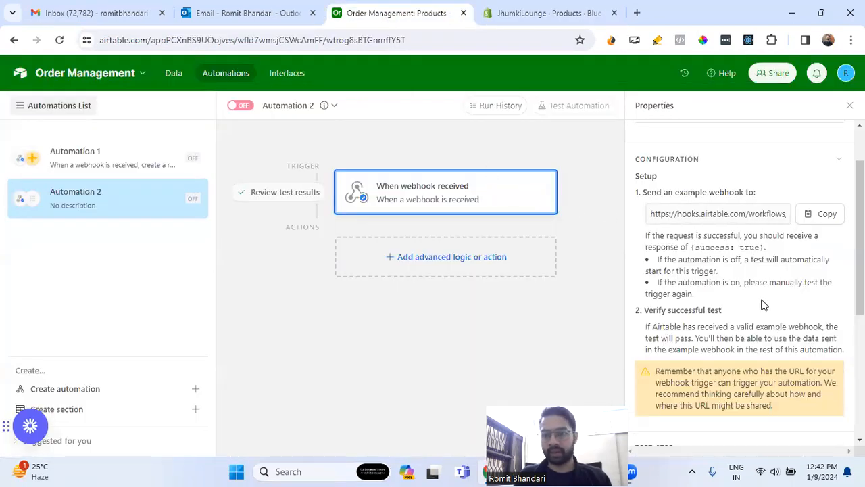
{"action": "scroll", "coordinate": [764, 305], "scroll_direction": "down", "scroll_amount": 3}
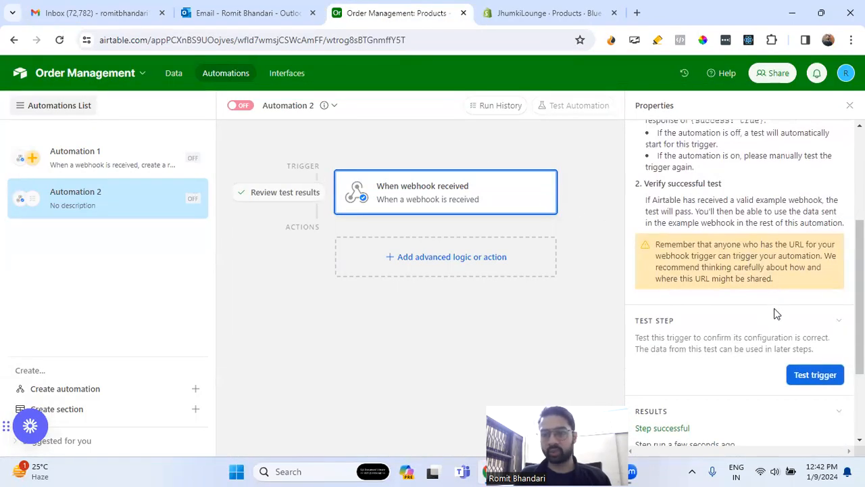
{"action": "left_click", "coordinate": [817, 379]}
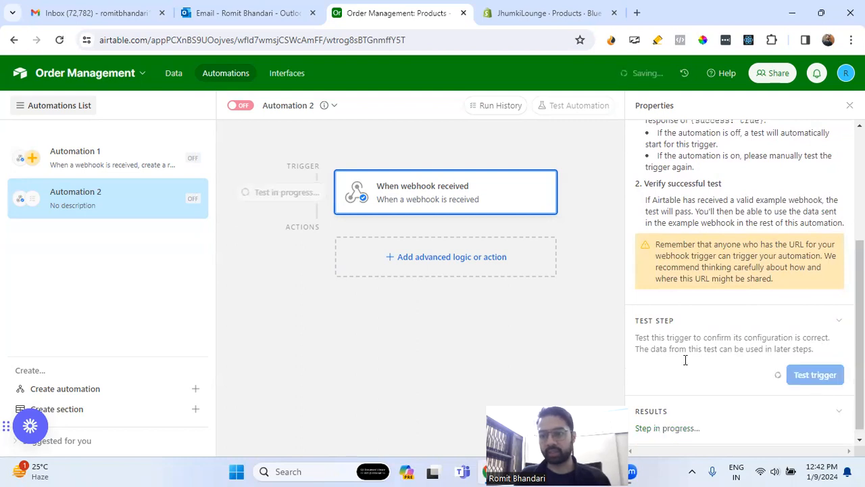
{"action": "left_click_drag", "start_coordinate": [637, 406], "coordinate": [165, 436]}
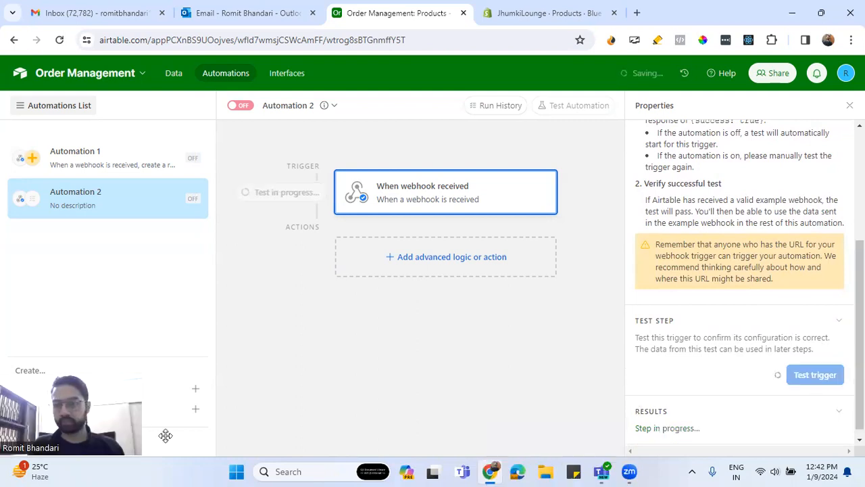
{"action": "scroll", "coordinate": [670, 313], "scroll_direction": "down", "scroll_amount": 2}
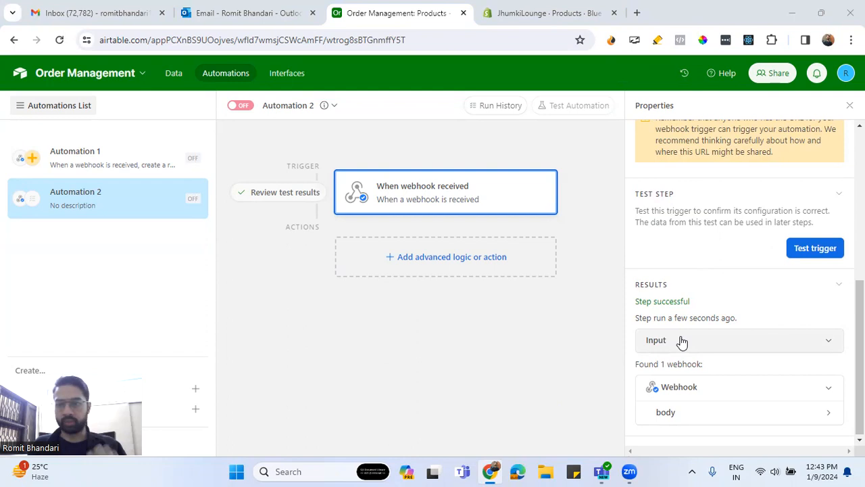
- Expand the received webhook's body in the test results and examine the product fields sent by Shopify
{"action": "mouse_move", "coordinate": [727, 315]}
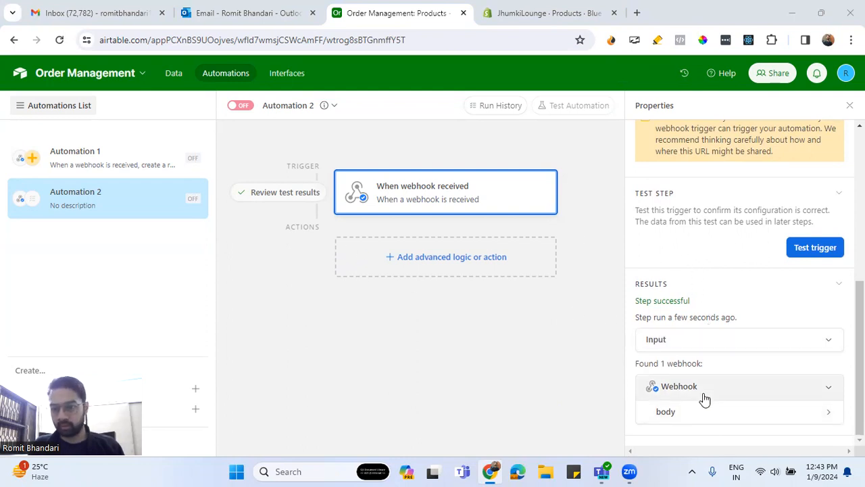
{"action": "left_click", "coordinate": [744, 411]}
{"action": "scroll", "coordinate": [757, 405], "scroll_direction": "down", "scroll_amount": 3}
{"action": "scroll", "coordinate": [756, 363], "scroll_direction": "down", "scroll_amount": 1}
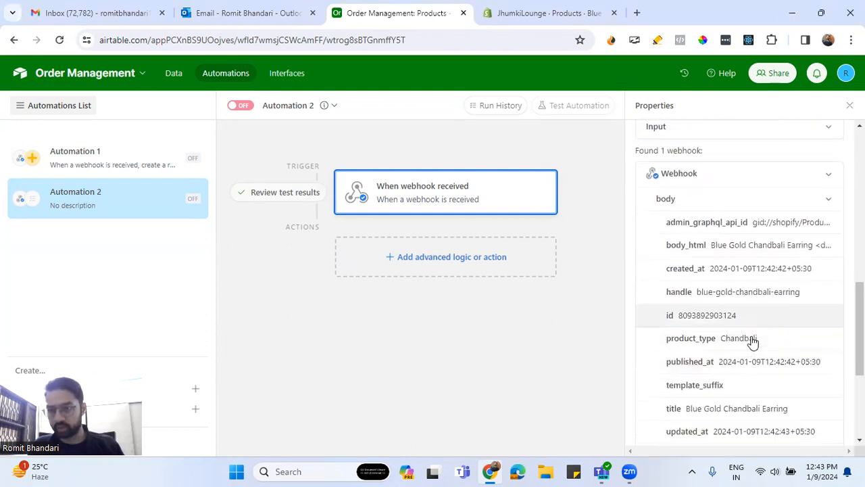
{"action": "scroll", "coordinate": [745, 334], "scroll_direction": "down", "scroll_amount": 2}
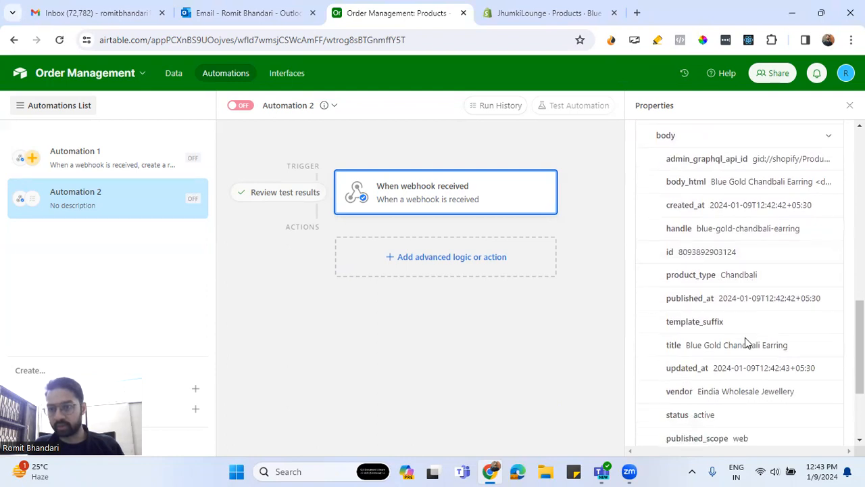
{"action": "scroll", "coordinate": [757, 348], "scroll_direction": "down", "scroll_amount": 1}
{"action": "scroll", "coordinate": [757, 351], "scroll_direction": "down", "scroll_amount": 1}
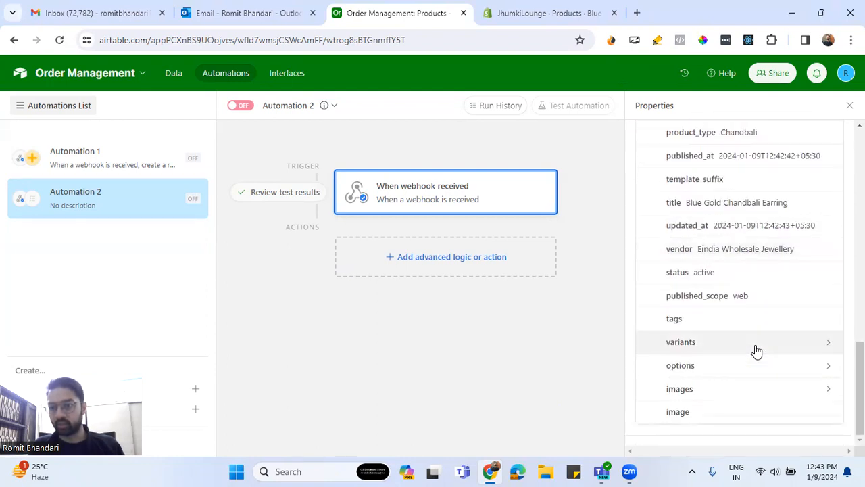
{"action": "scroll", "coordinate": [755, 351], "scroll_direction": "up", "scroll_amount": 3}
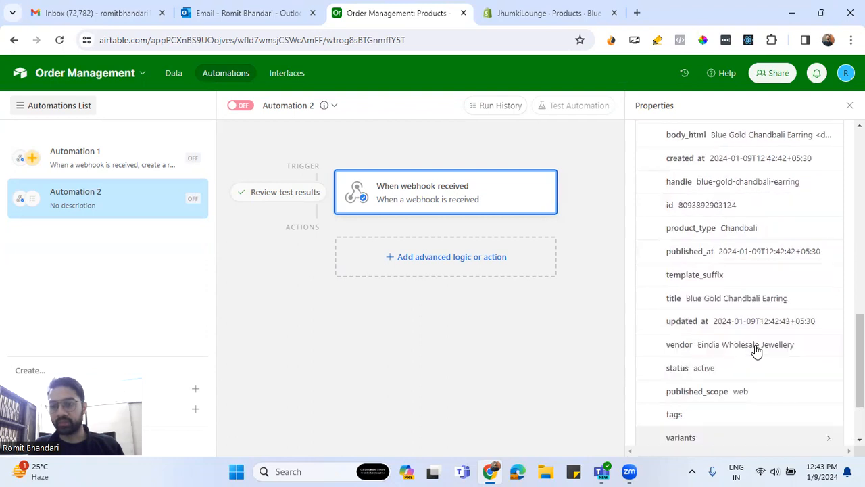
{"action": "scroll", "coordinate": [756, 351], "scroll_direction": "up", "scroll_amount": 1}
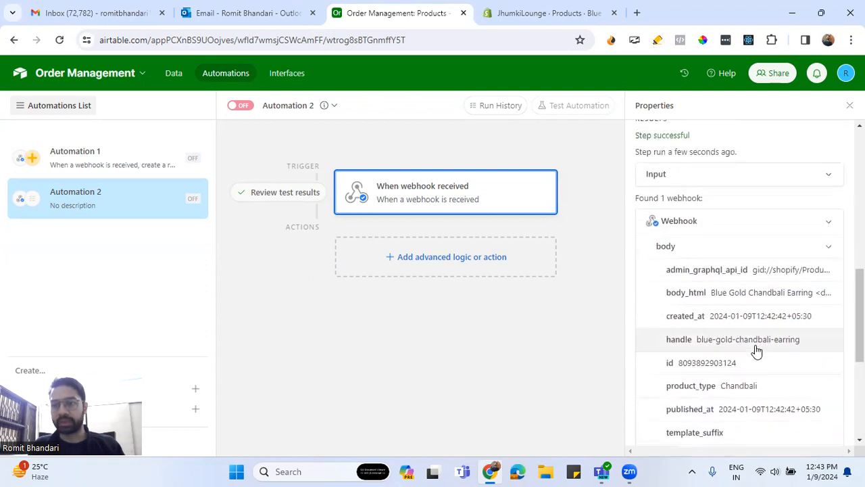
- Add a Create record action to Automation 2 and set its table to Products
{"action": "left_click", "coordinate": [479, 264]}
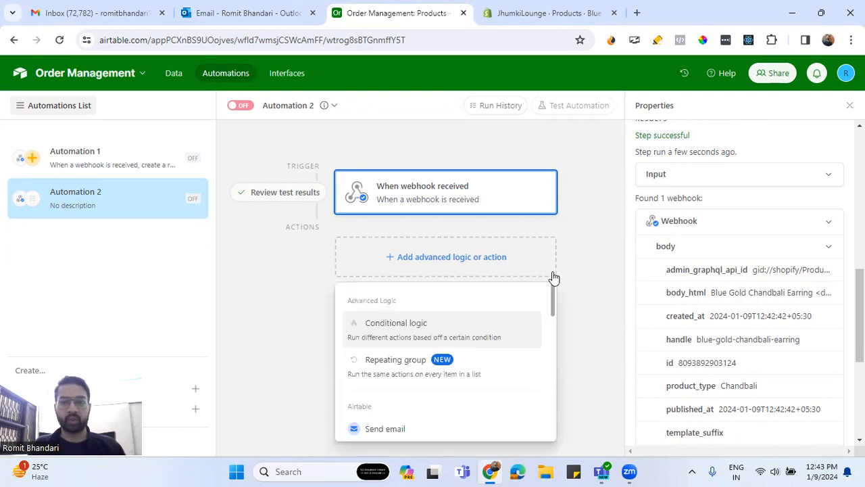
{"action": "scroll", "coordinate": [467, 318], "scroll_direction": "down", "scroll_amount": 2}
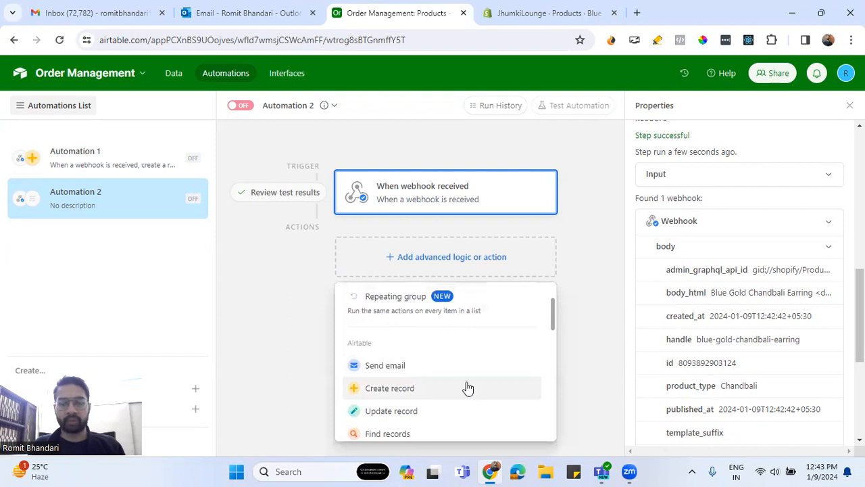
{"action": "scroll", "coordinate": [467, 387], "scroll_direction": "down", "scroll_amount": 1}
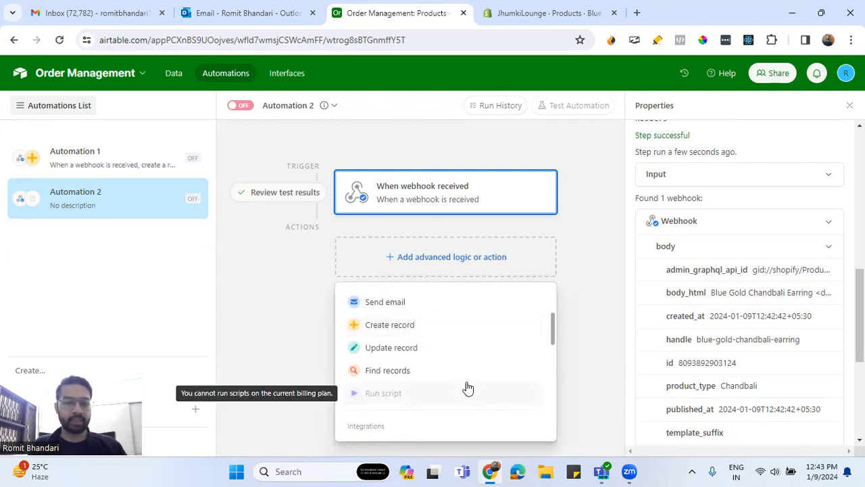
{"action": "left_click", "coordinate": [400, 327]}
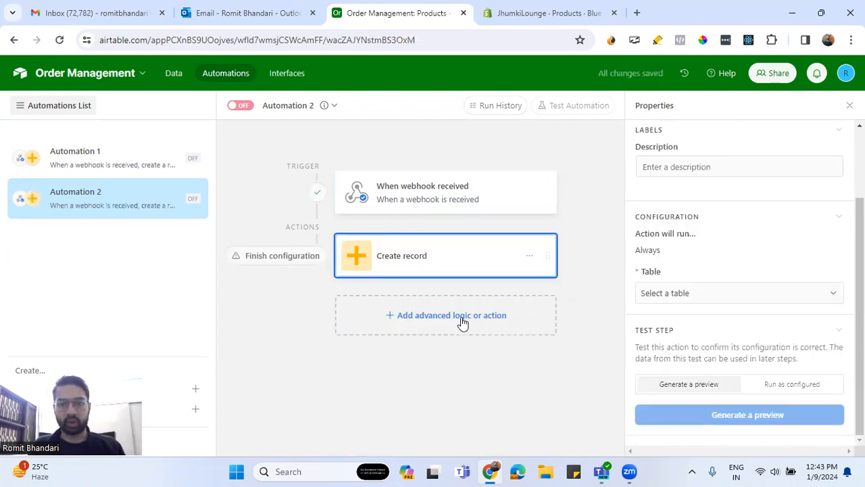
{"action": "left_click", "coordinate": [699, 297]}
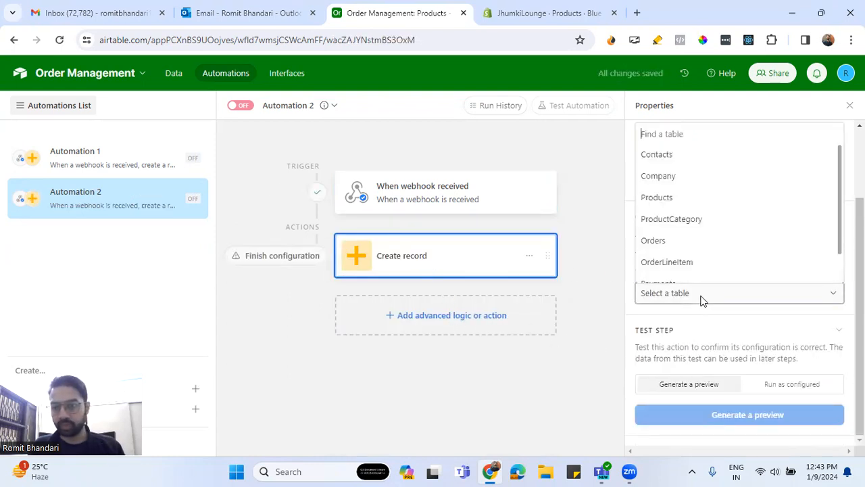
{"action": "left_click", "coordinate": [676, 200]}
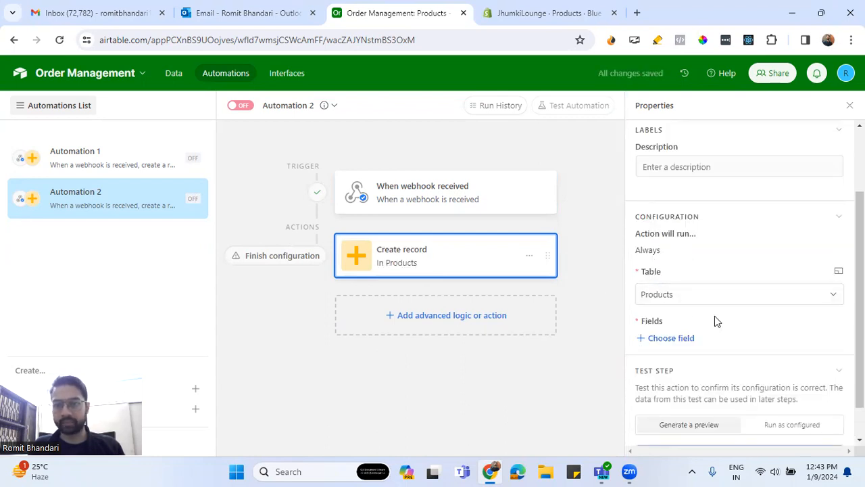
- Add the Name field to the Create record action and fill it with the title from the webhook body
{"action": "scroll", "coordinate": [713, 315], "scroll_direction": "down", "scroll_amount": 1}
{"action": "left_click", "coordinate": [670, 297]}
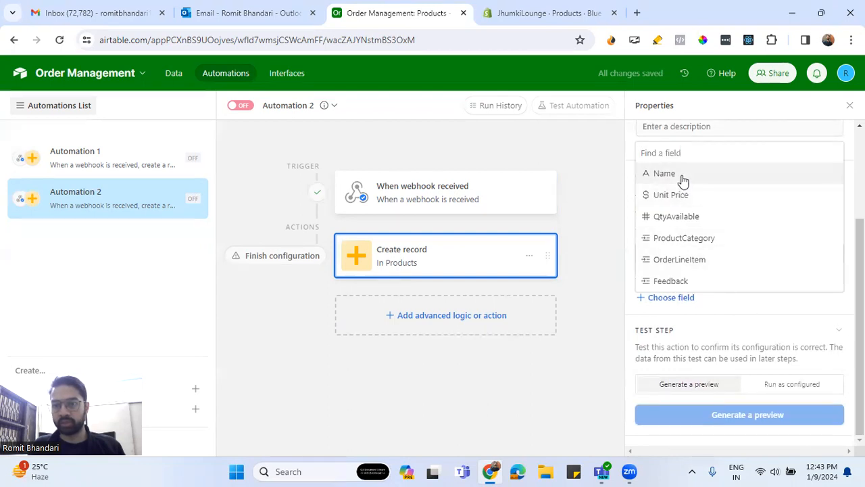
{"action": "left_click", "coordinate": [680, 176]}
{"action": "scroll", "coordinate": [756, 322], "scroll_direction": "down", "scroll_amount": 1}
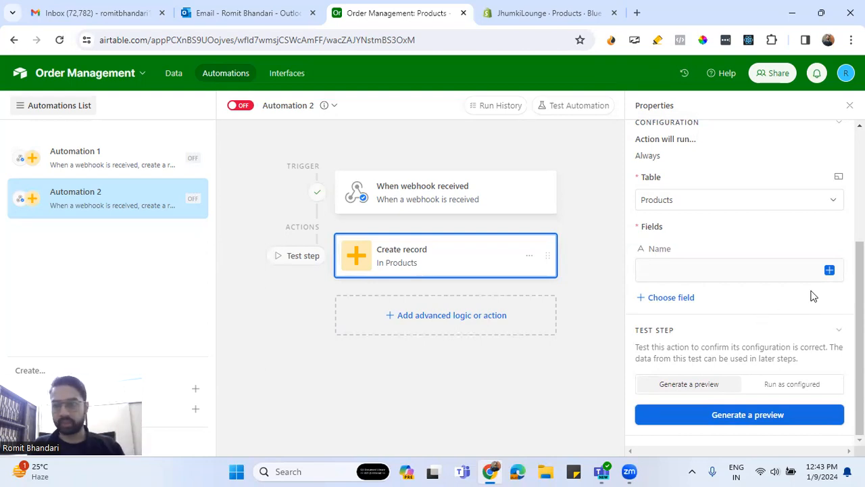
{"action": "left_click", "coordinate": [830, 271]}
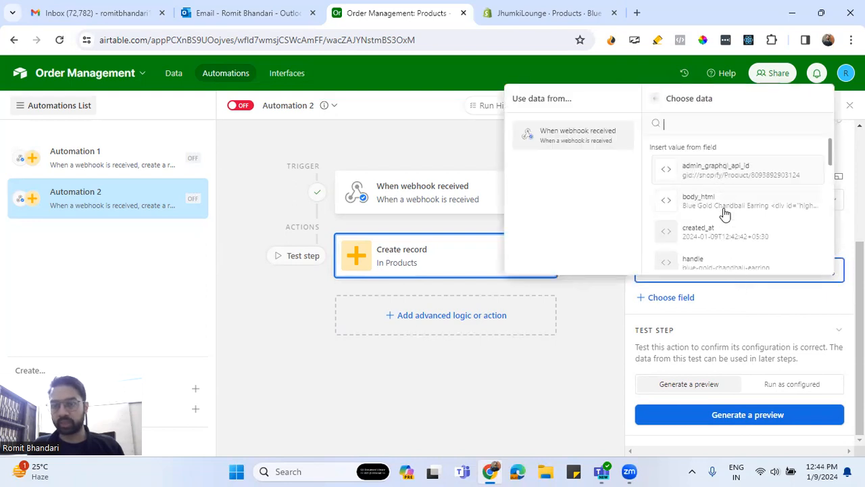
{"action": "scroll", "coordinate": [725, 214], "scroll_direction": "down", "scroll_amount": 1}
{"action": "scroll", "coordinate": [726, 215], "scroll_direction": "down", "scroll_amount": 1}
{"action": "scroll", "coordinate": [724, 215], "scroll_direction": "down", "scroll_amount": 3}
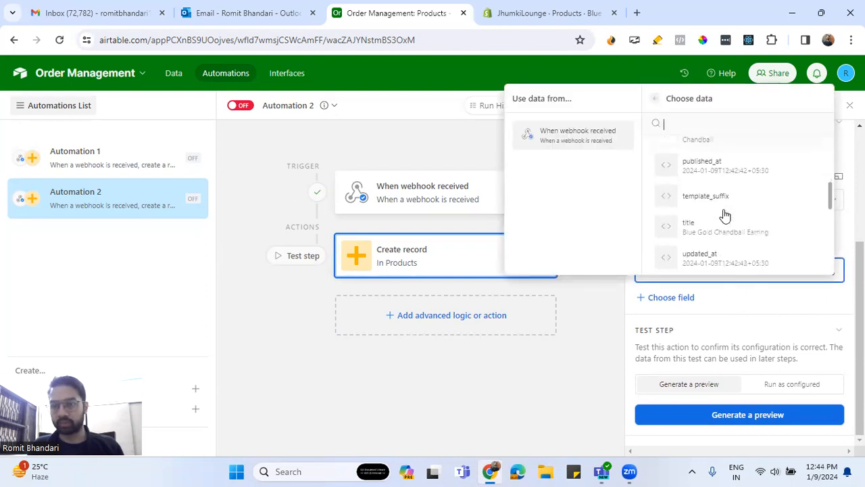
{"action": "left_click", "coordinate": [718, 170]}
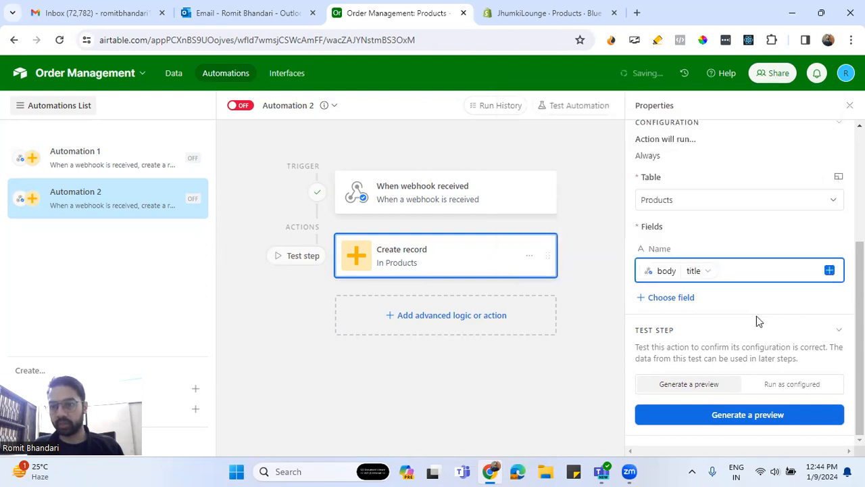
- Add the Unit Price field to the Create record action and configure it as Dynamic
{"action": "left_click", "coordinate": [667, 298]}
{"action": "left_click", "coordinate": [680, 342]}
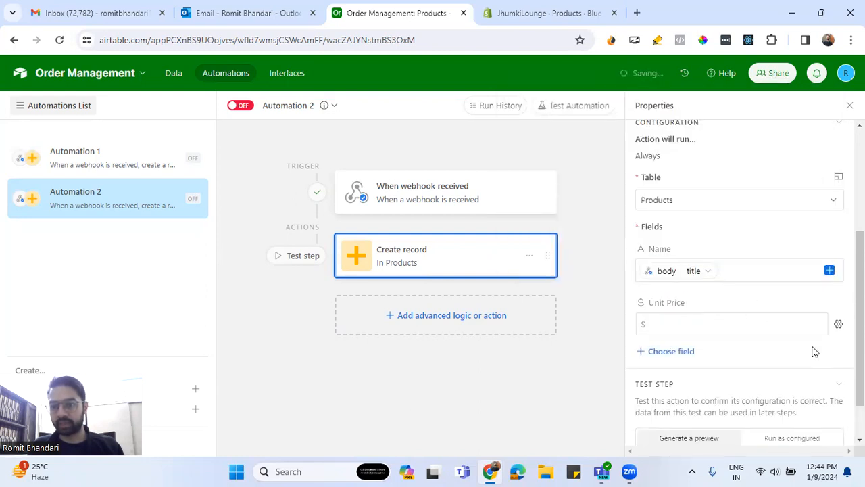
{"action": "left_click", "coordinate": [837, 324]}
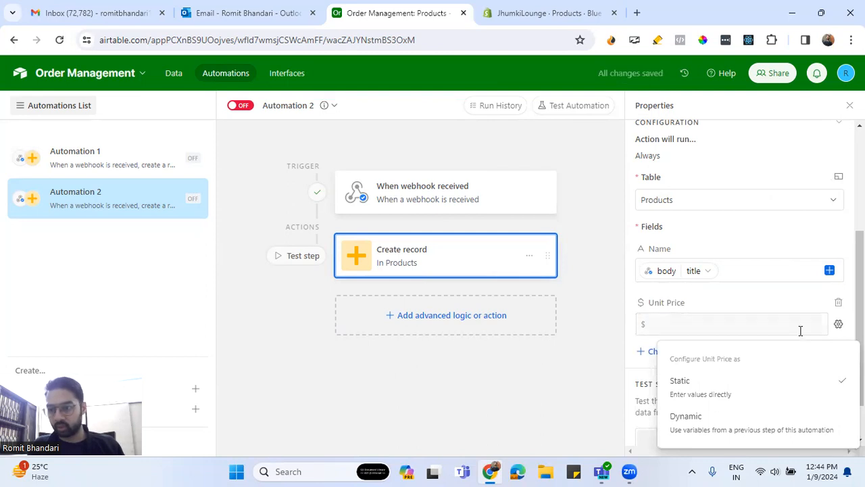
{"action": "scroll", "coordinate": [777, 338], "scroll_direction": "down", "scroll_amount": 1}
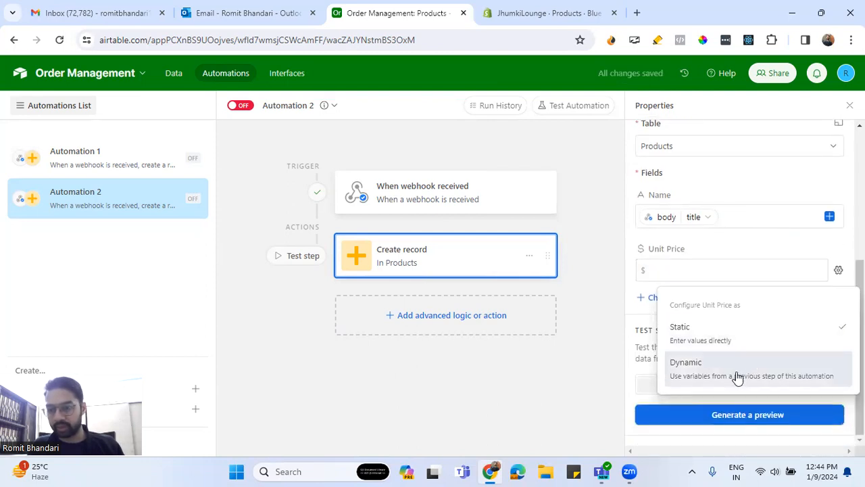
{"action": "left_click", "coordinate": [737, 378]}
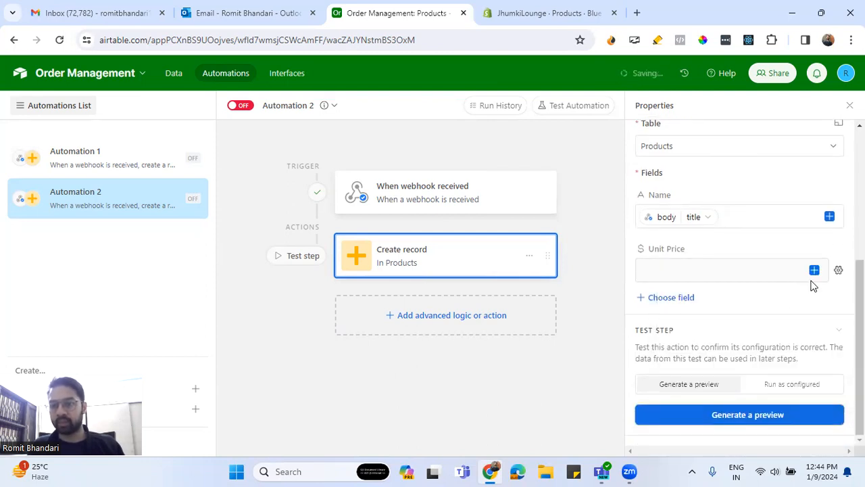
- Fill the Unit Price field with the price from the variants list in the webhook body
{"action": "left_click", "coordinate": [715, 274]}
{"action": "left_click", "coordinate": [694, 170]}
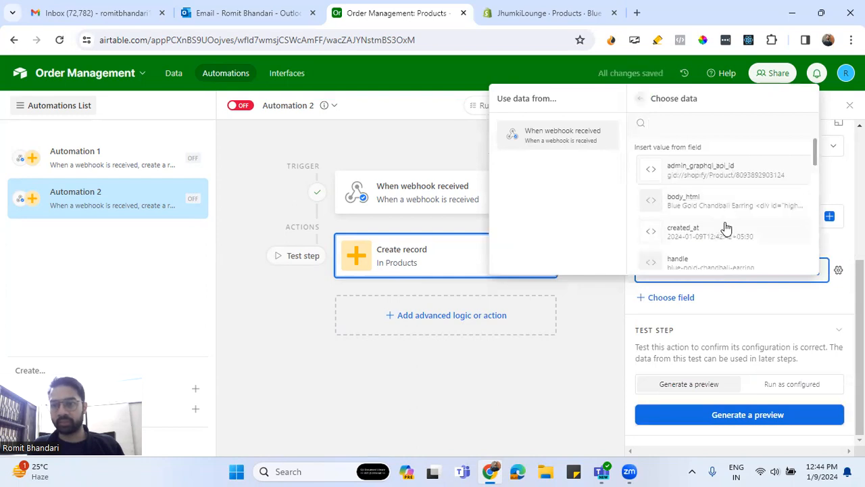
{"action": "scroll", "coordinate": [725, 228], "scroll_direction": "down", "scroll_amount": 2}
{"action": "scroll", "coordinate": [725, 228], "scroll_direction": "down", "scroll_amount": 4}
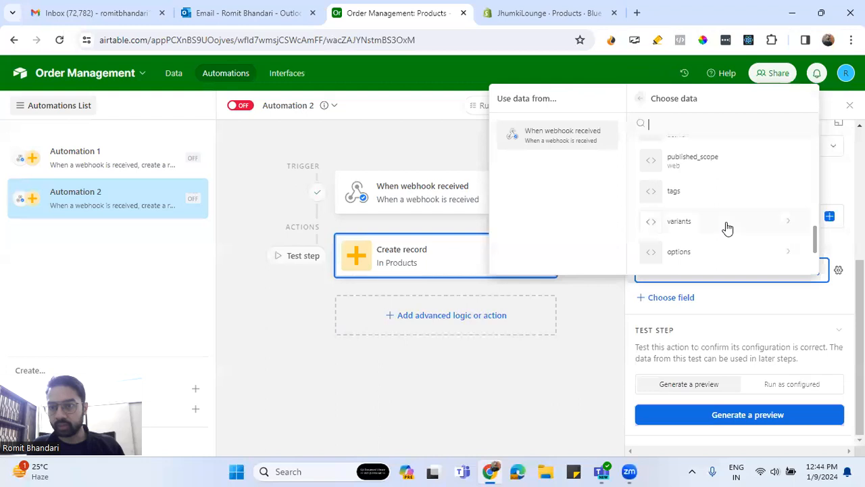
{"action": "left_click", "coordinate": [727, 223]}
{"action": "scroll", "coordinate": [727, 227], "scroll_direction": "up", "scroll_amount": 3}
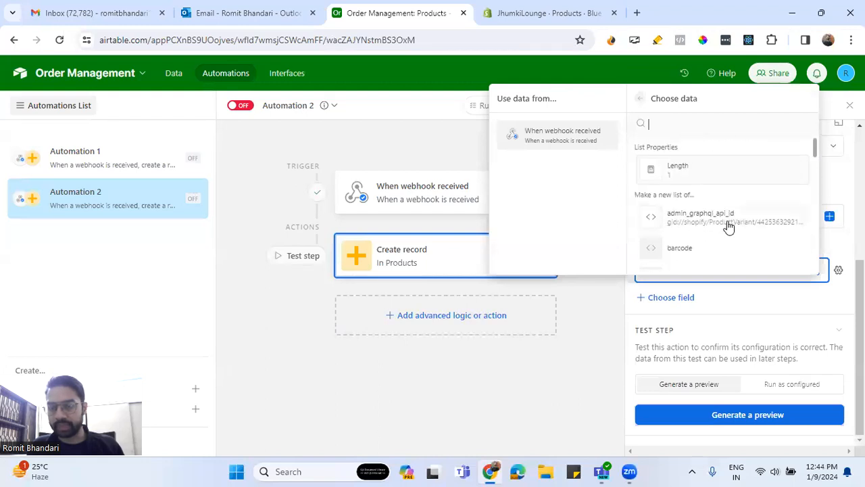
{"action": "scroll", "coordinate": [729, 227], "scroll_direction": "down", "scroll_amount": 4}
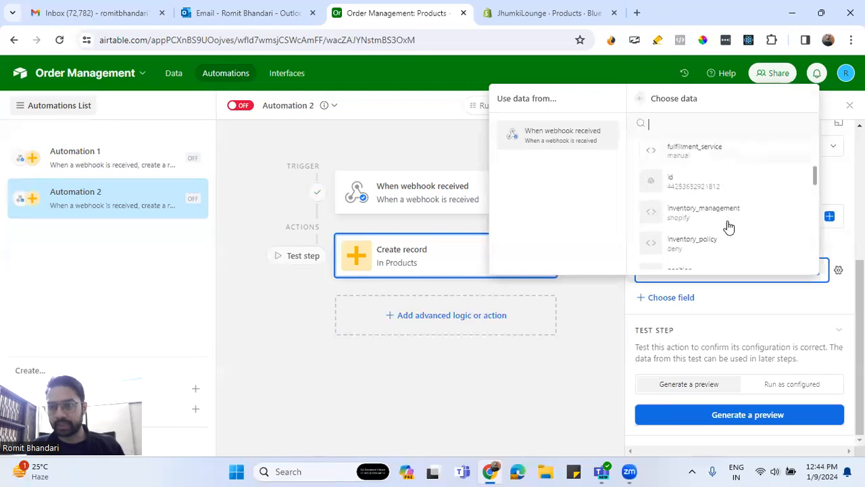
{"action": "scroll", "coordinate": [728, 227], "scroll_direction": "down", "scroll_amount": 3}
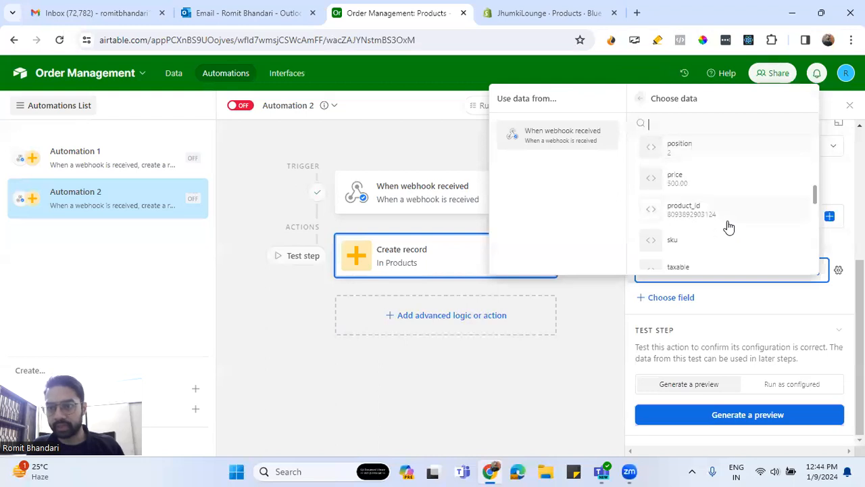
{"action": "left_click", "coordinate": [696, 187]}
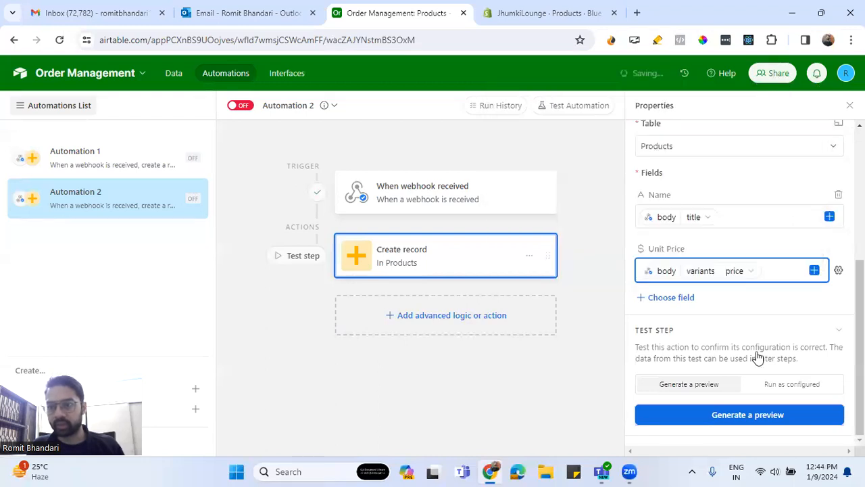
- Add the QtyAvailable field to the Create record action and configure it as Dynamic
{"action": "left_click", "coordinate": [681, 299]}
{"action": "left_click", "coordinate": [711, 343]}
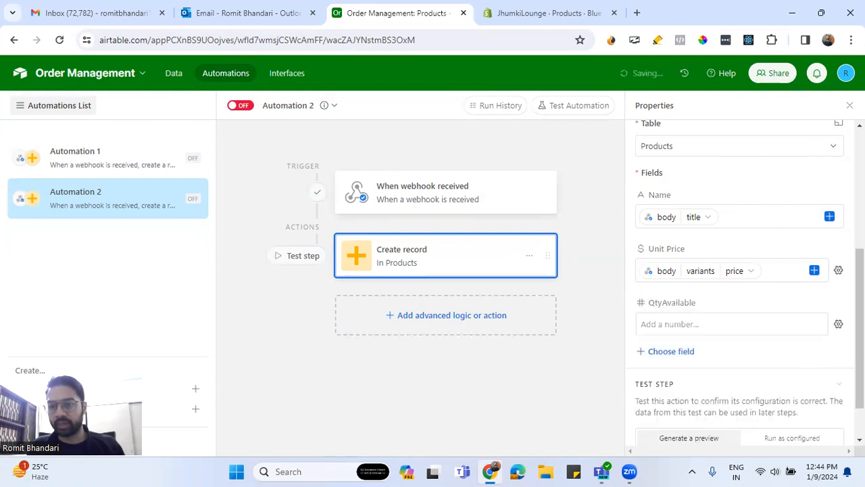
{"action": "left_click", "coordinate": [838, 324]}
{"action": "left_click", "coordinate": [832, 420]}
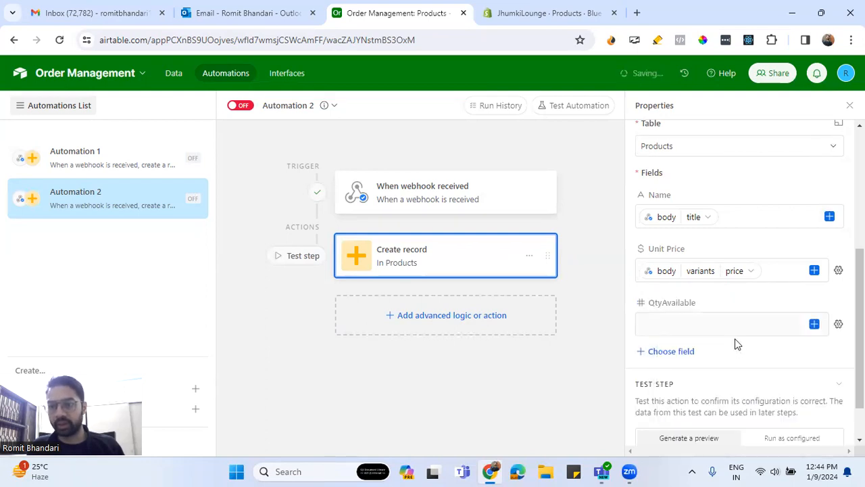
- Look through the webhook body and its variants list for a quantity value suited to the QtyAvailable field
{"action": "left_click", "coordinate": [814, 323]}
{"action": "left_click", "coordinate": [693, 229]}
{"action": "scroll", "coordinate": [723, 289], "scroll_direction": "down", "scroll_amount": 5}
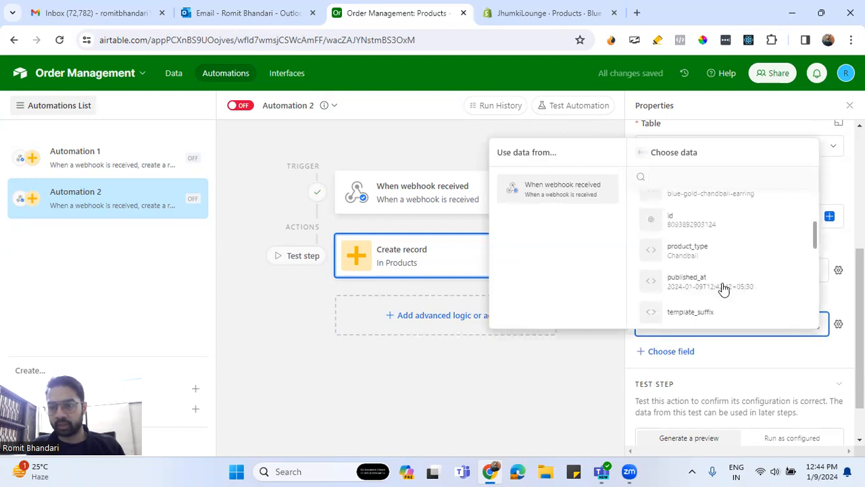
{"action": "scroll", "coordinate": [723, 289], "scroll_direction": "up", "scroll_amount": 3}
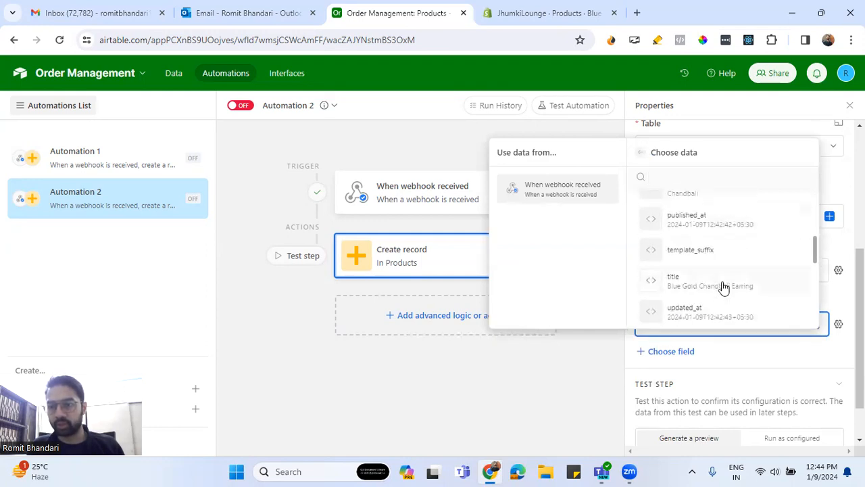
{"action": "scroll", "coordinate": [722, 288], "scroll_direction": "down", "scroll_amount": 7}
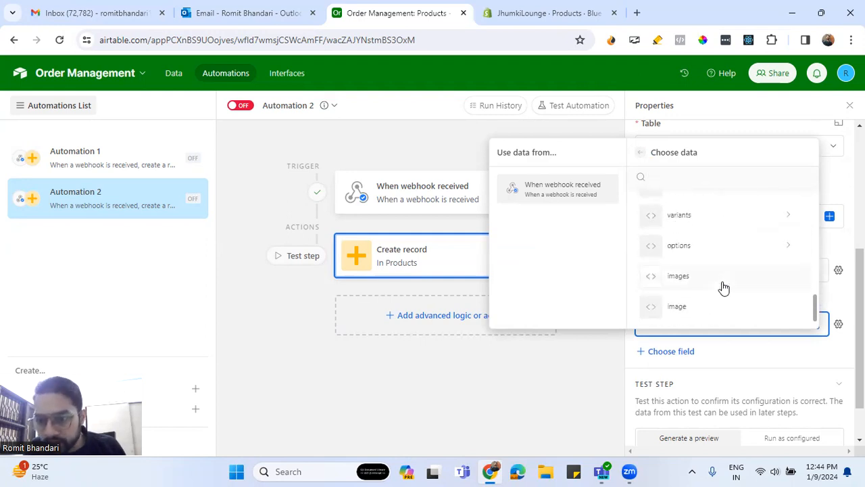
{"action": "scroll", "coordinate": [717, 233], "scroll_direction": "up", "scroll_amount": 8}
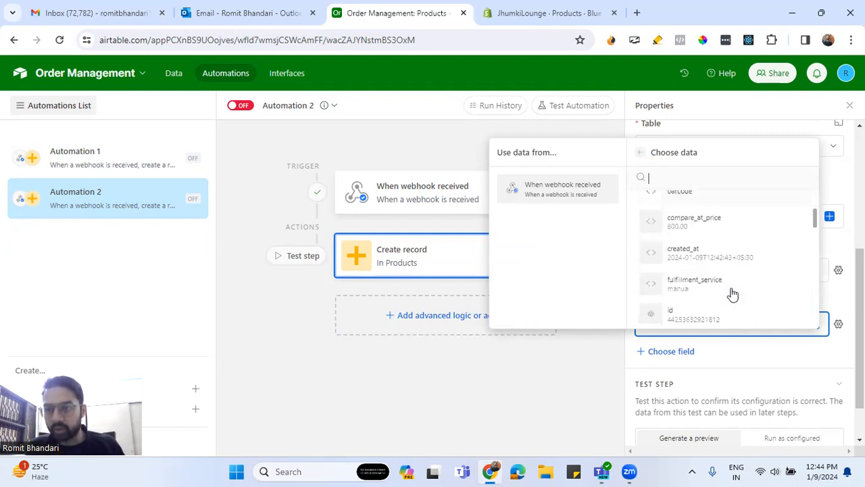
{"action": "scroll", "coordinate": [733, 294], "scroll_direction": "down", "scroll_amount": 4}
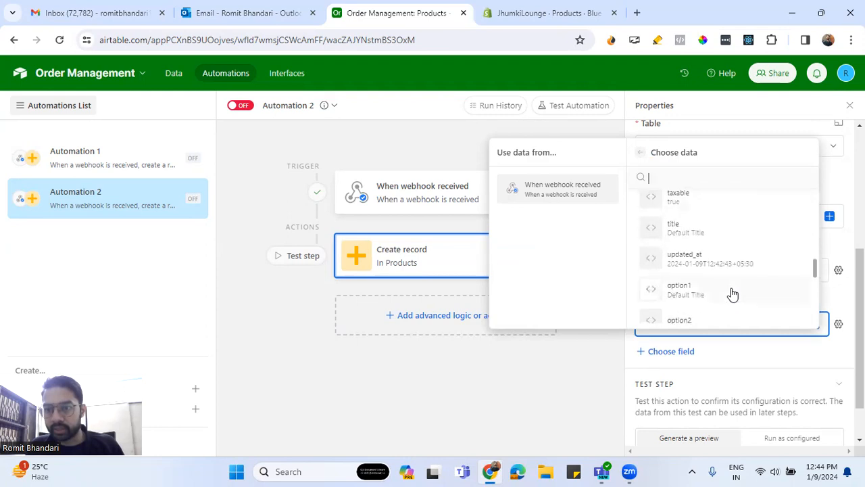
{"action": "scroll", "coordinate": [734, 294], "scroll_direction": "down", "scroll_amount": 3}
{"action": "scroll", "coordinate": [734, 294], "scroll_direction": "up", "scroll_amount": 5}
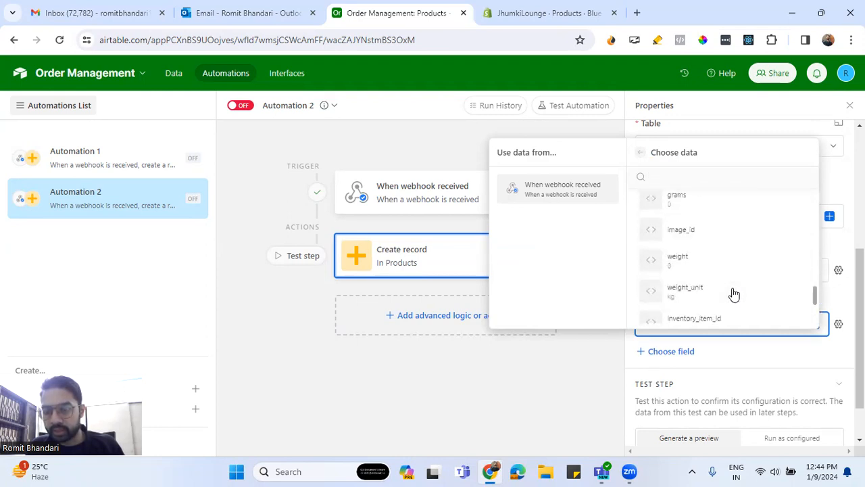
{"action": "scroll", "coordinate": [734, 294], "scroll_direction": "up", "scroll_amount": 2}
{"action": "scroll", "coordinate": [734, 294], "scroll_direction": "up", "scroll_amount": 3}
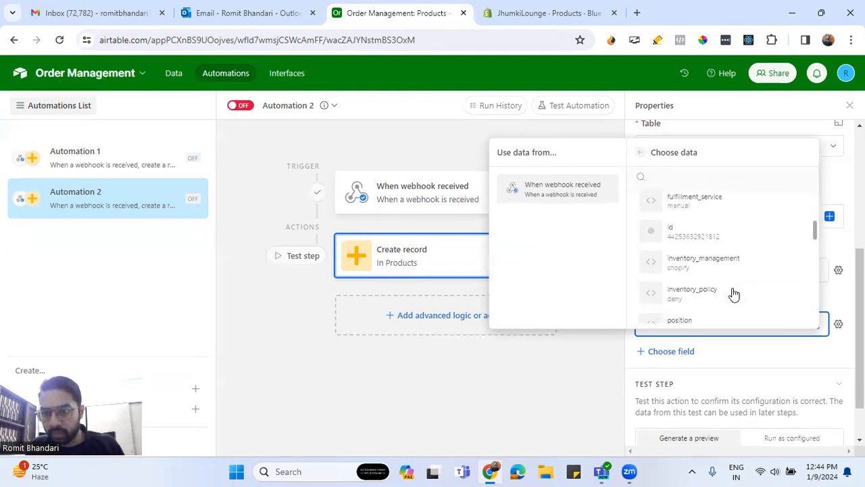
{"action": "scroll", "coordinate": [734, 294], "scroll_direction": "up", "scroll_amount": 3}
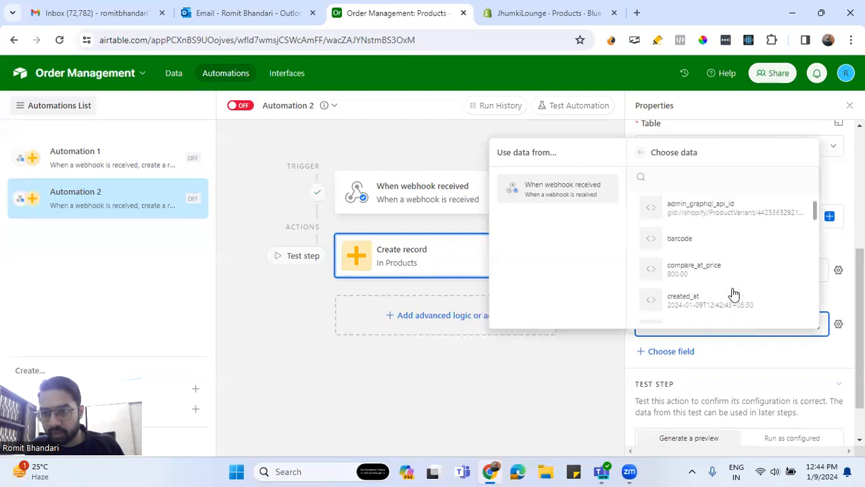
{"action": "scroll", "coordinate": [734, 294], "scroll_direction": "down", "scroll_amount": 4}
{"action": "scroll", "coordinate": [734, 294], "scroll_direction": "down", "scroll_amount": 4}
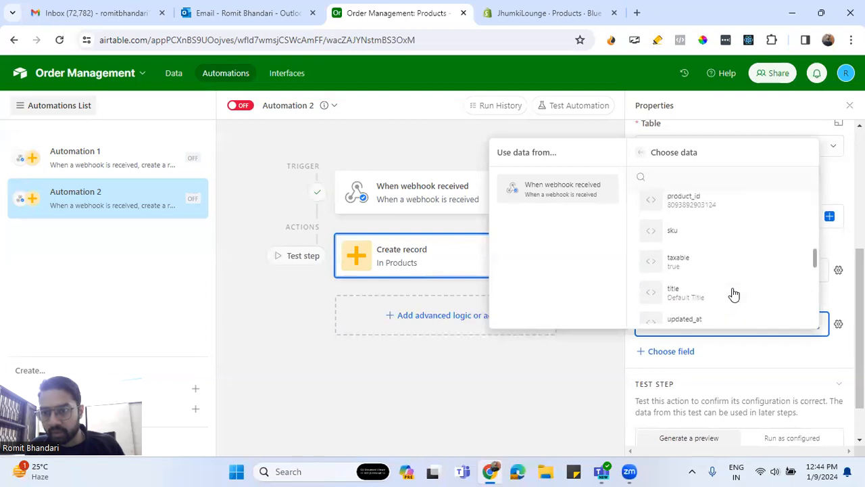
{"action": "scroll", "coordinate": [734, 295], "scroll_direction": "down", "scroll_amount": 2}
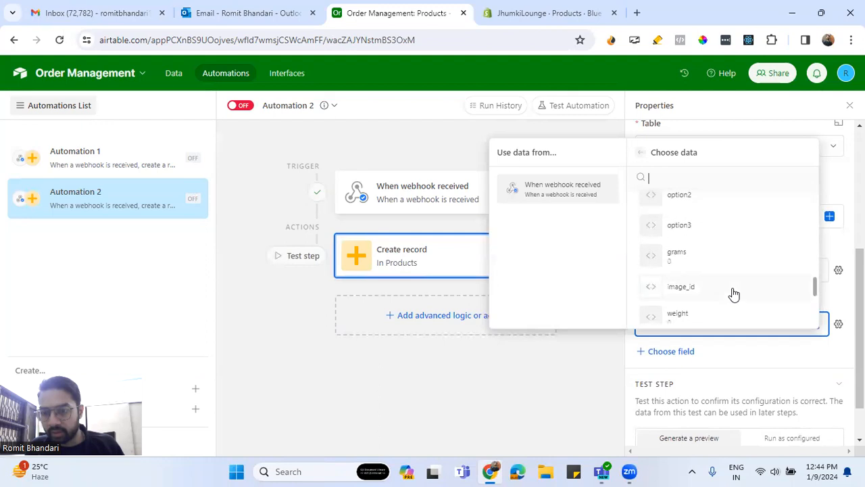
{"action": "scroll", "coordinate": [734, 294], "scroll_direction": "up", "scroll_amount": 3}
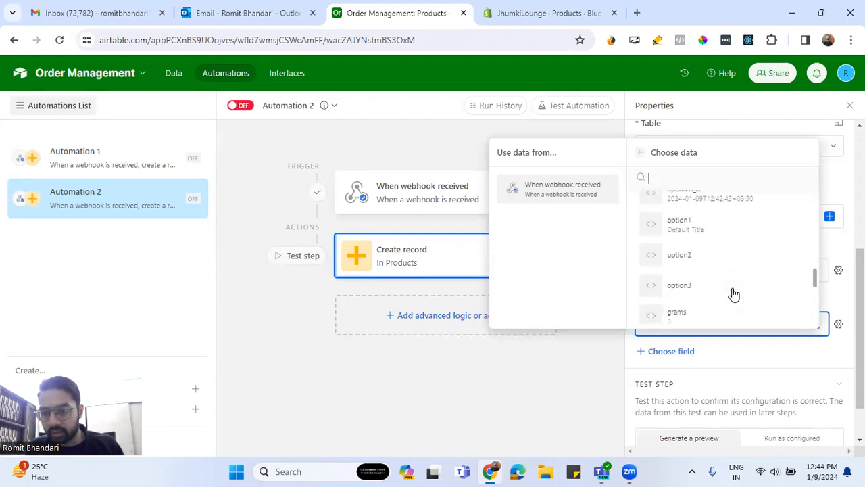
{"action": "scroll", "coordinate": [734, 294], "scroll_direction": "up", "scroll_amount": 4}
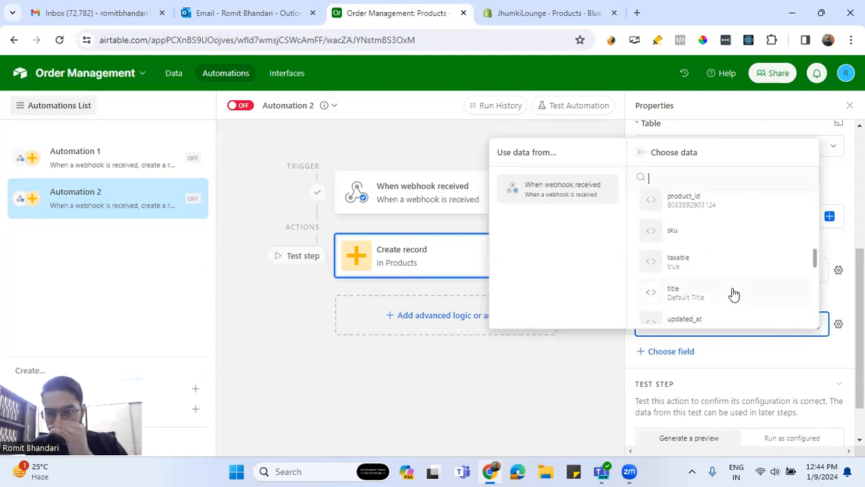
{"action": "scroll", "coordinate": [734, 295], "scroll_direction": "up", "scroll_amount": 2}
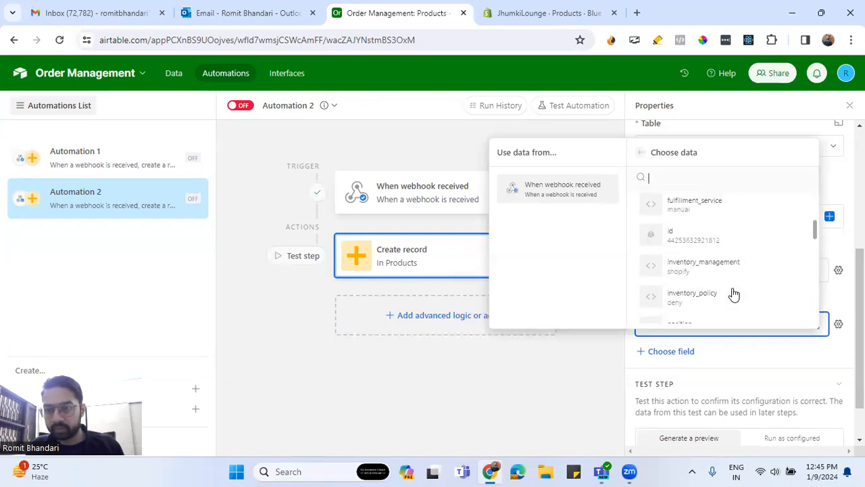
{"action": "left_click", "coordinate": [725, 363]}
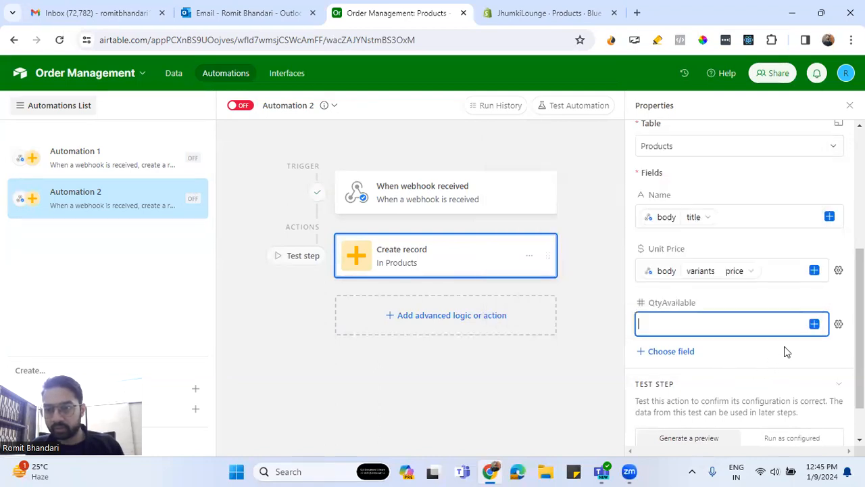
- Fill the QtyAvailable field with inventory_quantity from the variants list in the webhook body
{"action": "left_click", "coordinate": [838, 325]}
{"action": "left_click", "coordinate": [813, 324]}
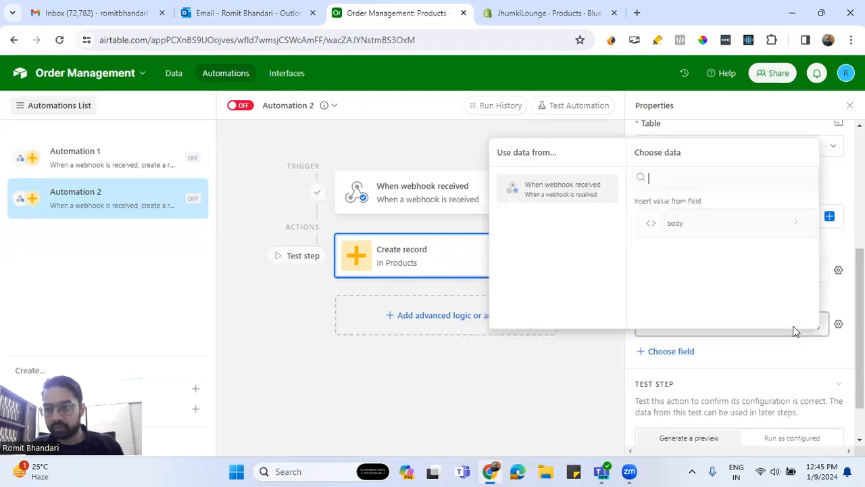
{"action": "left_click", "coordinate": [696, 227]}
{"action": "scroll", "coordinate": [718, 283], "scroll_direction": "down", "scroll_amount": 3}
{"action": "scroll", "coordinate": [720, 284], "scroll_direction": "down", "scroll_amount": 3}
{"action": "scroll", "coordinate": [718, 285], "scroll_direction": "down", "scroll_amount": 1}
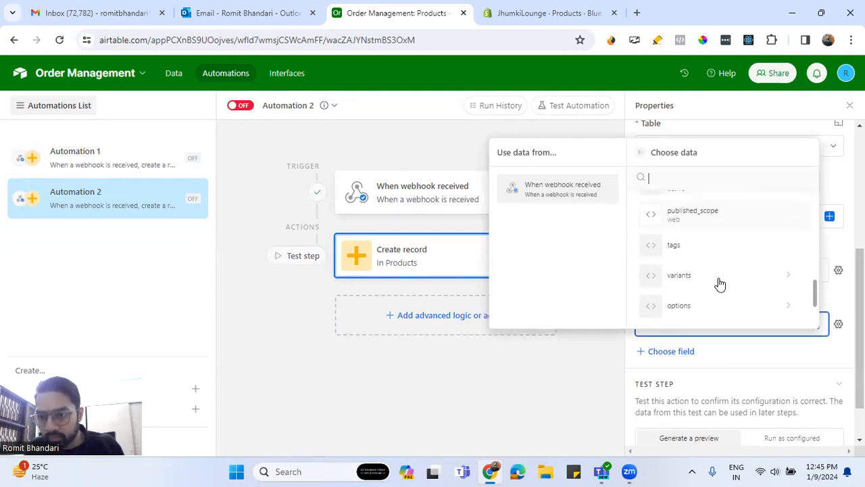
{"action": "scroll", "coordinate": [723, 283], "scroll_direction": "up", "scroll_amount": 5}
{"action": "scroll", "coordinate": [727, 282], "scroll_direction": "down", "scroll_amount": 8}
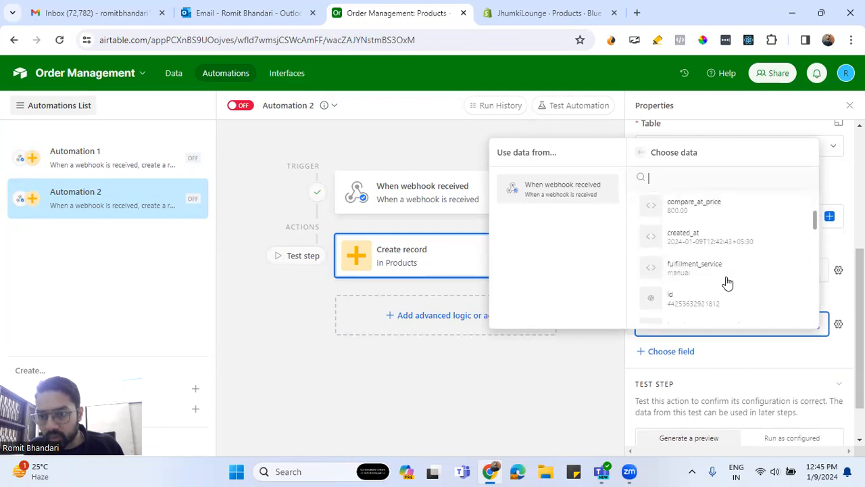
{"action": "scroll", "coordinate": [727, 283], "scroll_direction": "down", "scroll_amount": 2}
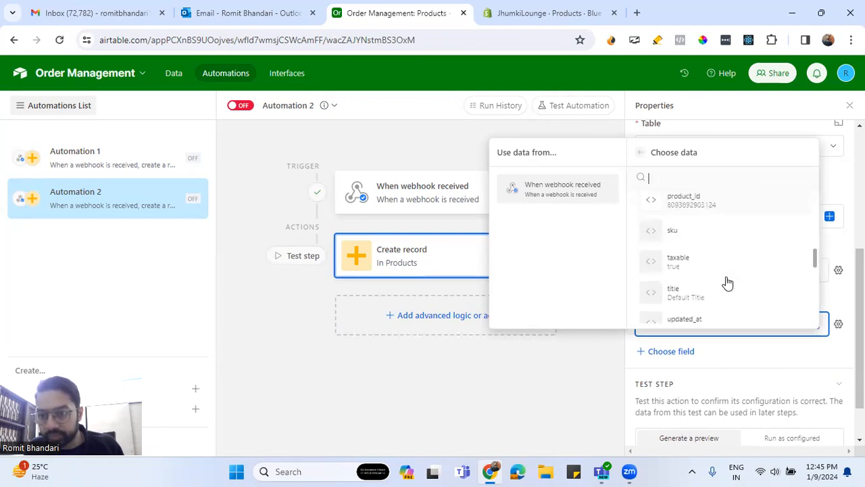
{"action": "scroll", "coordinate": [727, 282], "scroll_direction": "down", "scroll_amount": 4}
{"action": "scroll", "coordinate": [727, 283], "scroll_direction": "down", "scroll_amount": 5}
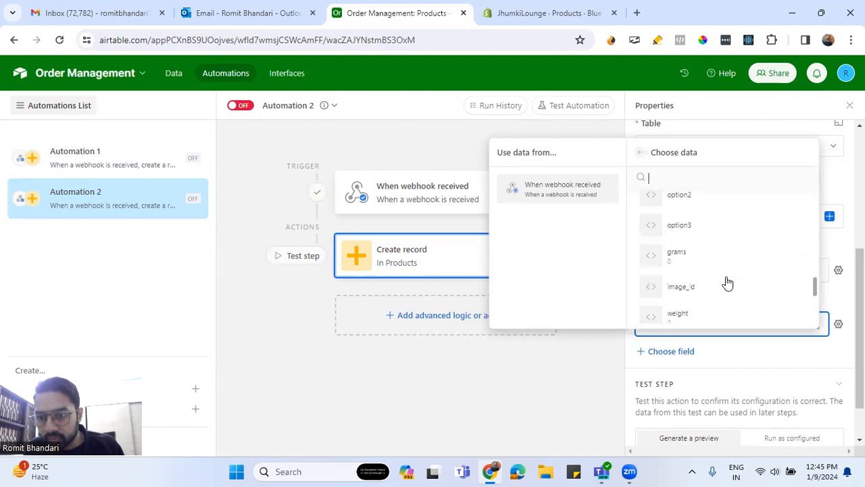
{"action": "scroll", "coordinate": [727, 282], "scroll_direction": "down", "scroll_amount": 2}
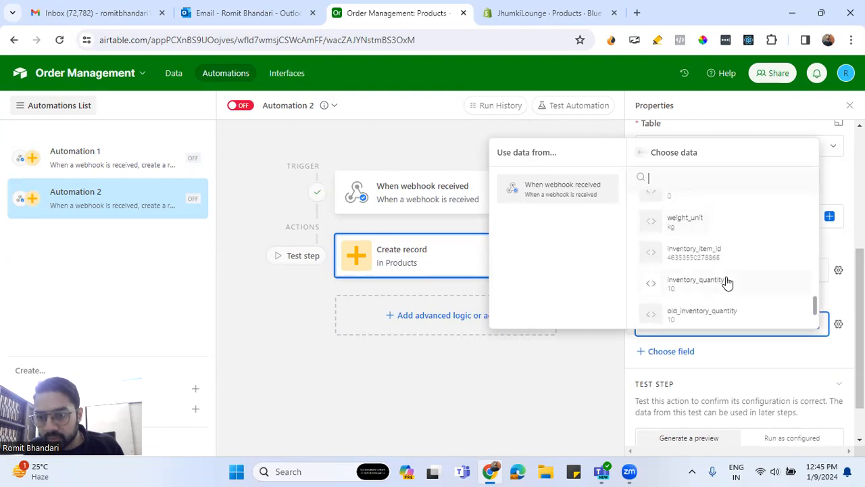
{"action": "left_click", "coordinate": [730, 283]}
- Add the ProductCategory field to the Create record action and fill it with product_type from the webhook body
{"action": "scroll", "coordinate": [792, 359], "scroll_direction": "down", "scroll_amount": 1}
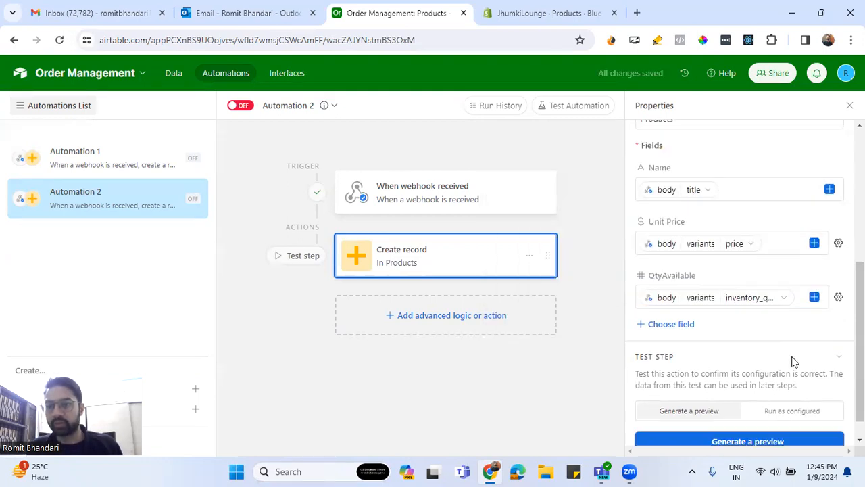
{"action": "left_click", "coordinate": [683, 301]}
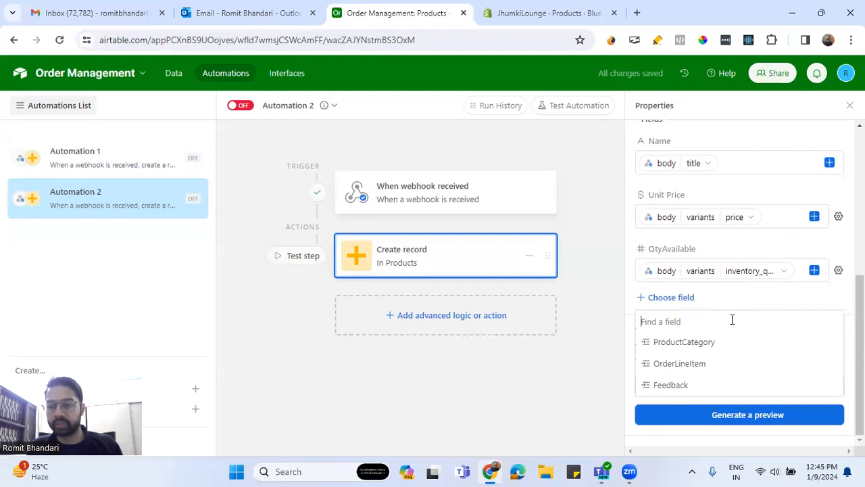
{"action": "left_click", "coordinate": [734, 346]}
{"action": "left_click", "coordinate": [830, 335]}
{"action": "left_click", "coordinate": [714, 248]}
{"action": "scroll", "coordinate": [736, 284], "scroll_direction": "down", "scroll_amount": 3}
{"action": "left_click", "coordinate": [702, 191]}
{"action": "type", "text": "ty"}
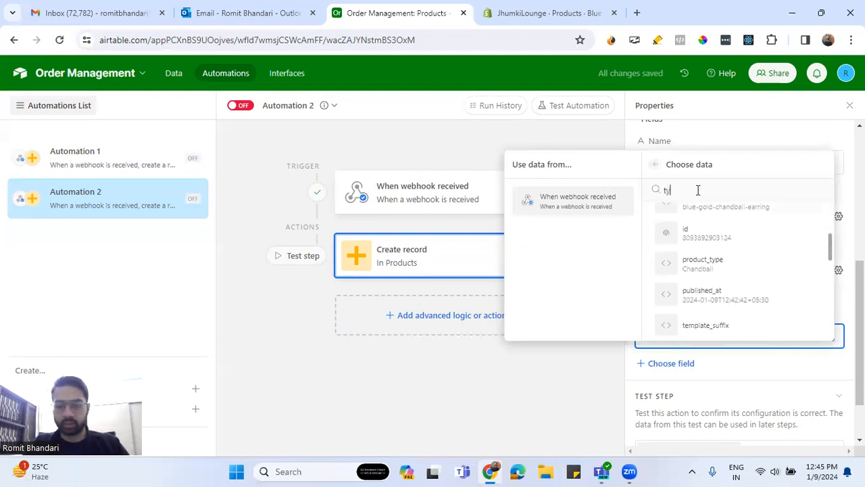
{"action": "type", "text": "pe"}
{"action": "left_click", "coordinate": [696, 234]}
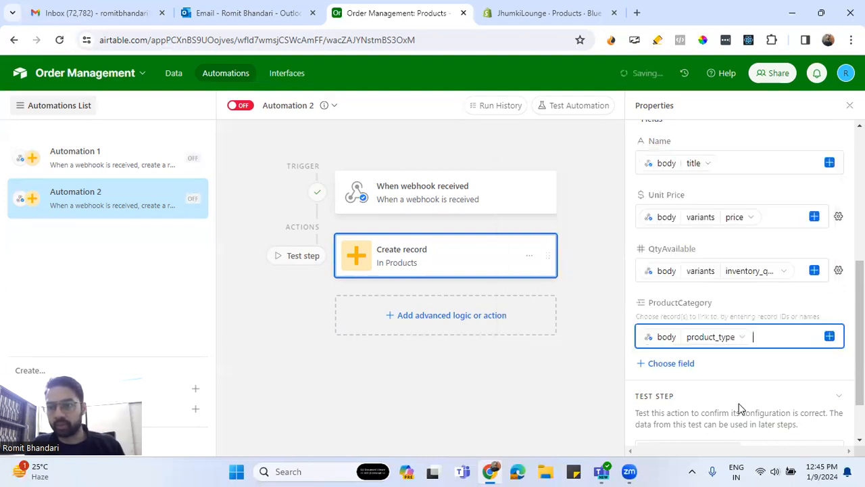
{"action": "left_click", "coordinate": [668, 367]}
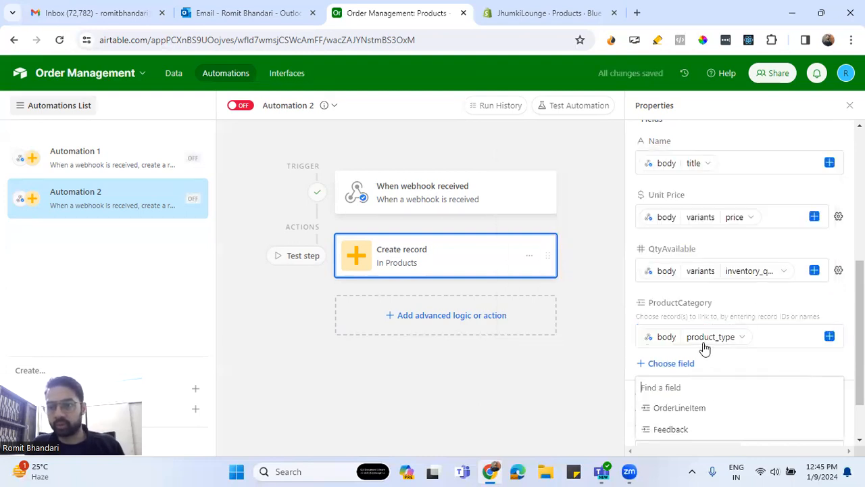
{"action": "left_click", "coordinate": [613, 352]}
- Generate a preview of the Create record action, review all mapped field values, and close it
{"action": "scroll", "coordinate": [750, 365], "scroll_direction": "down", "scroll_amount": 2}
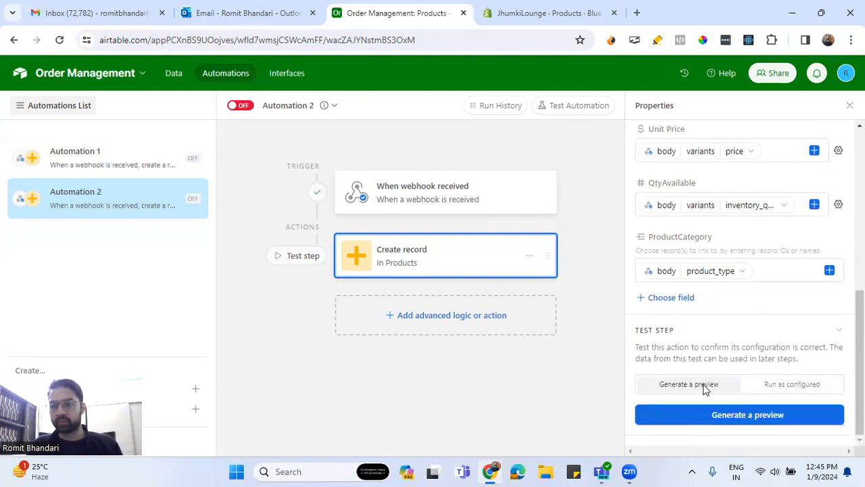
{"action": "left_click", "coordinate": [712, 411]}
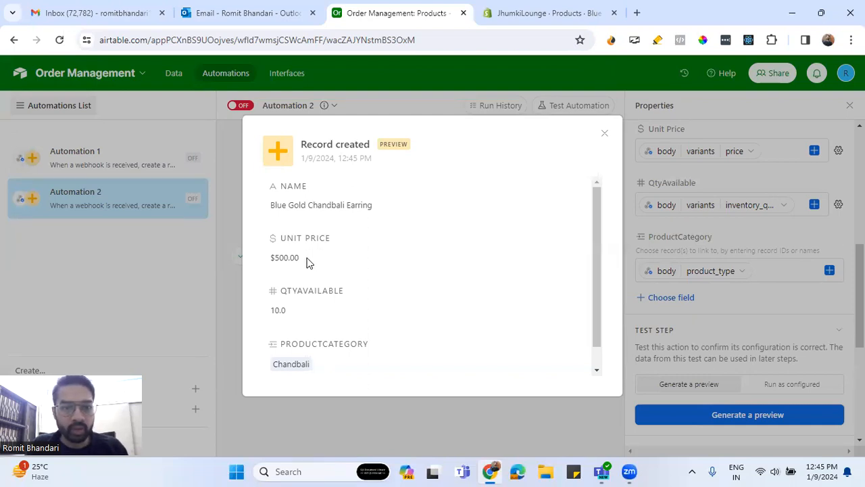
{"action": "scroll", "coordinate": [316, 266], "scroll_direction": "down", "scroll_amount": 1}
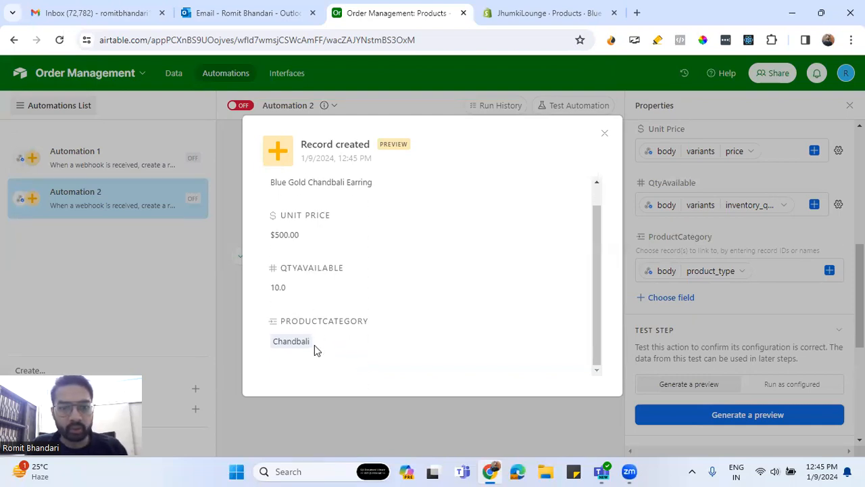
{"action": "left_click", "coordinate": [605, 135]}
- Test the Create record action with Run as configured to create the product record, and close the result
{"action": "left_click", "coordinate": [807, 386]}
{"action": "scroll", "coordinate": [767, 318], "scroll_direction": "down", "scroll_amount": 2}
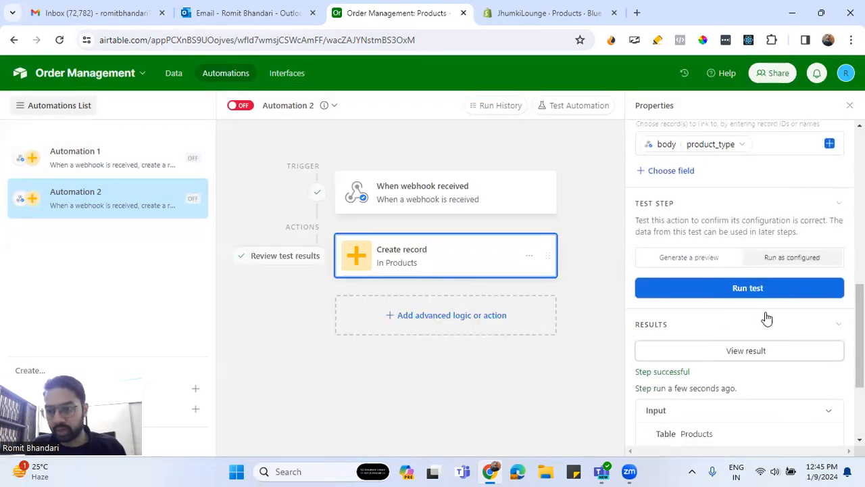
{"action": "left_click", "coordinate": [734, 290]}
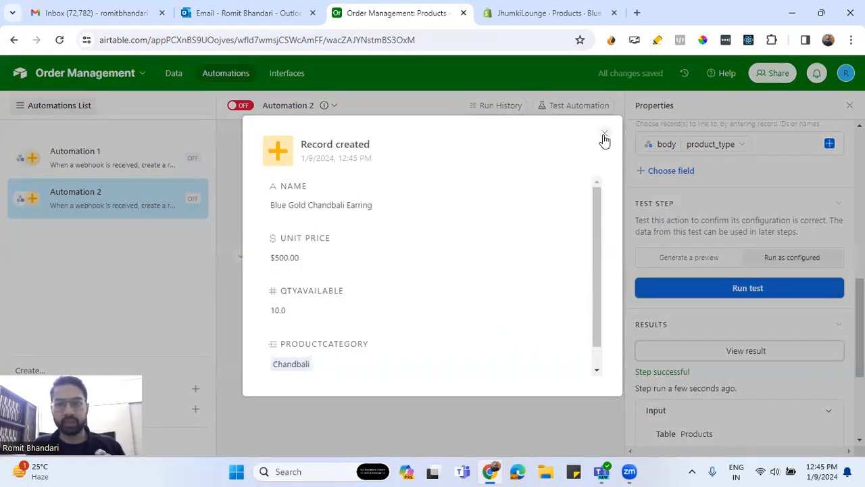
{"action": "left_click", "coordinate": [604, 136]}
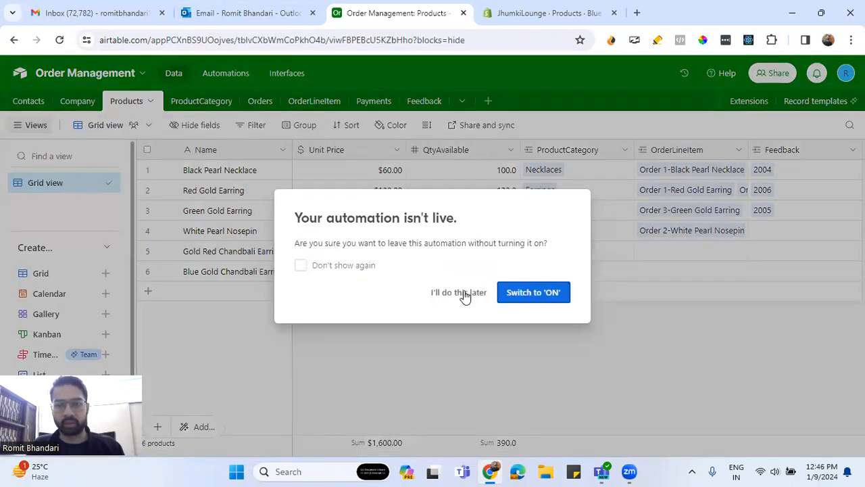
- Leave the automation off for now, check the new record in the Products table, and return to the base's automations
{"action": "left_click", "coordinate": [458, 292]}
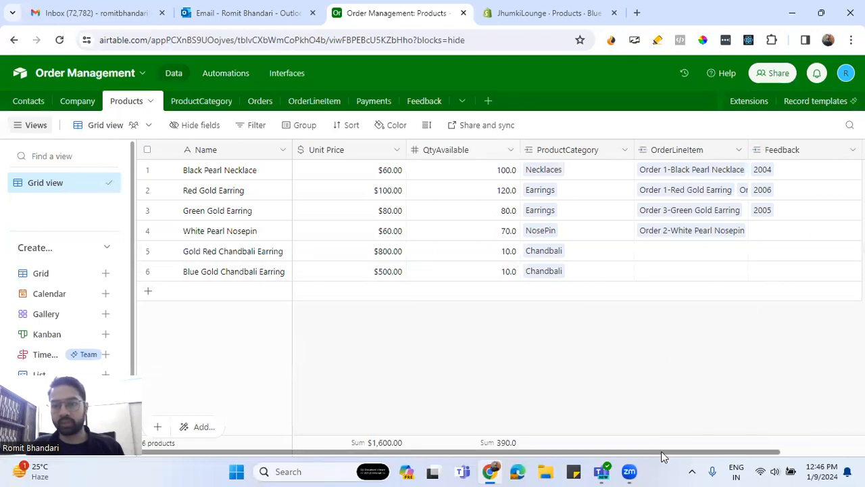
{"action": "left_click_drag", "start_coordinate": [755, 457], "coordinate": [171, 393]}
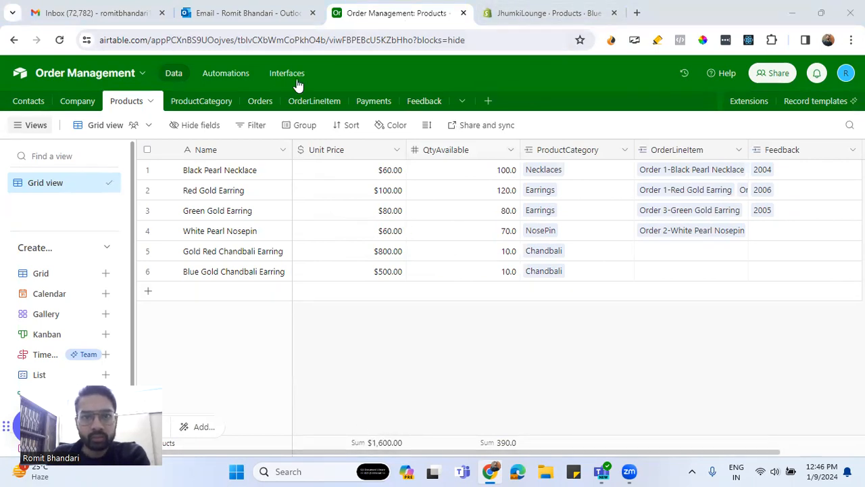
{"action": "left_click", "coordinate": [230, 76]}
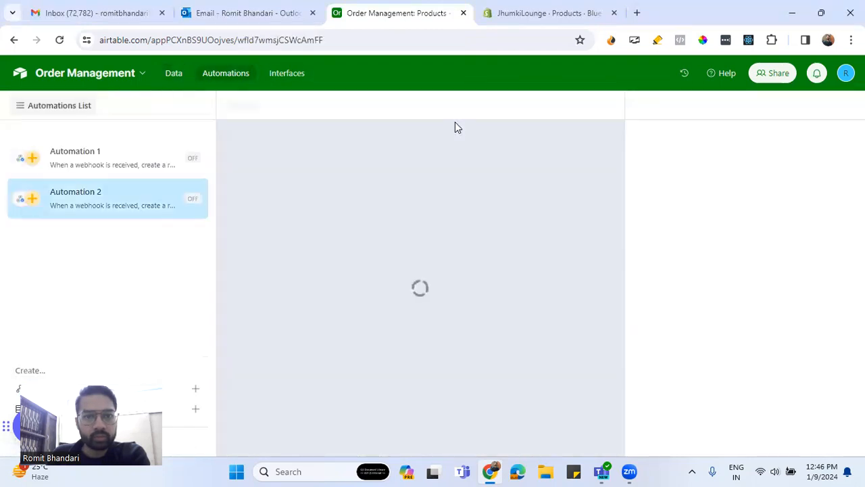